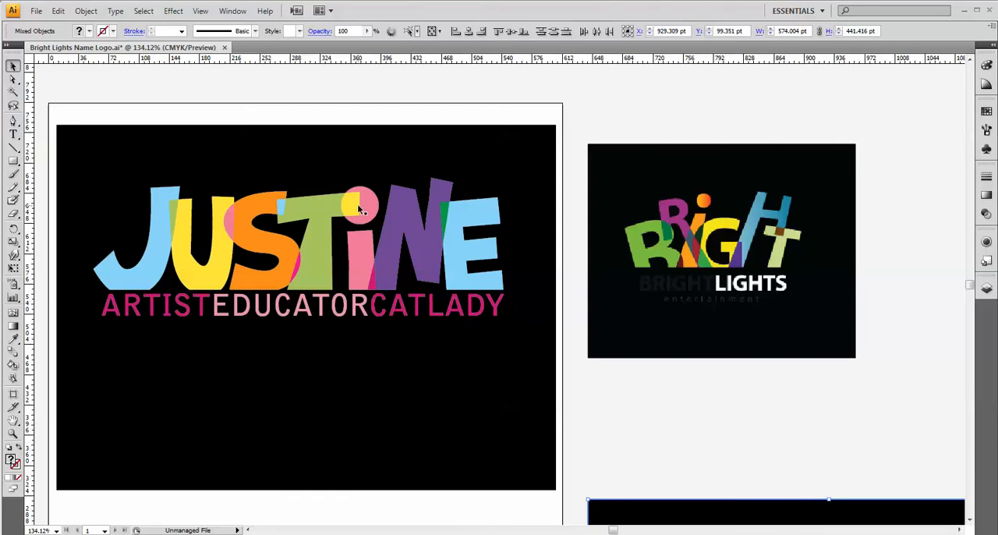
# Create a new Letter-size print document named "stained glass logo_" followed by the first name shown in the sample logo.
pyautogui.click(37, 14)
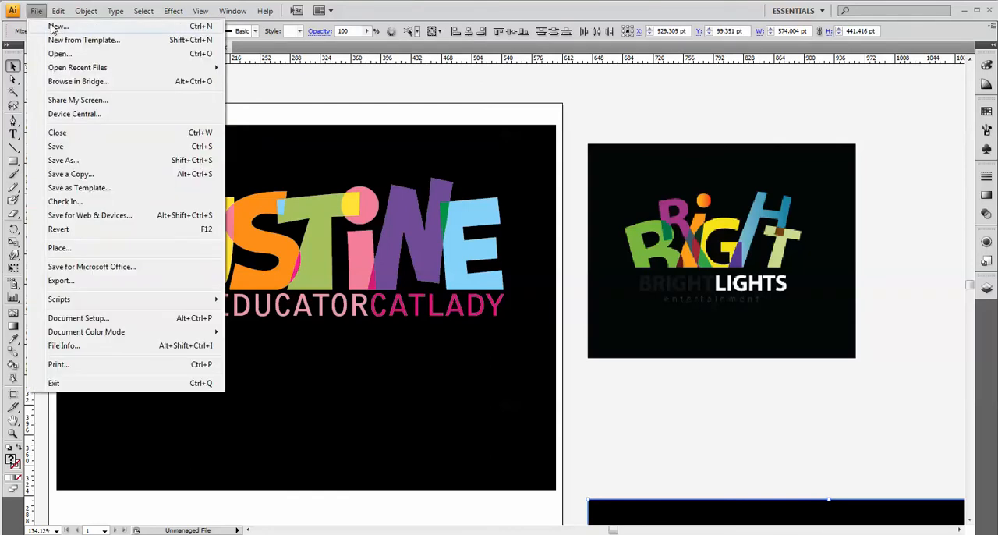
pyautogui.click(58, 27)
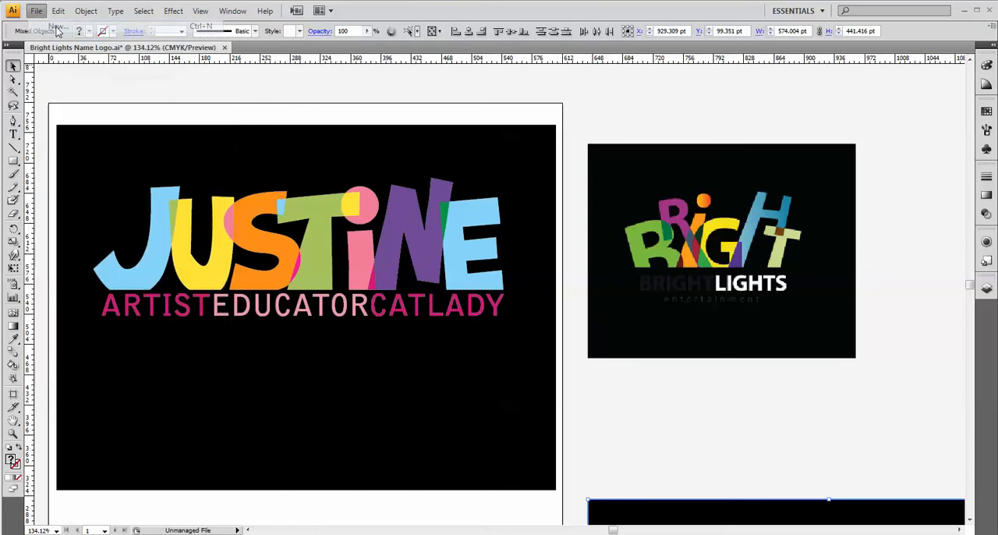
pyautogui.write('st')
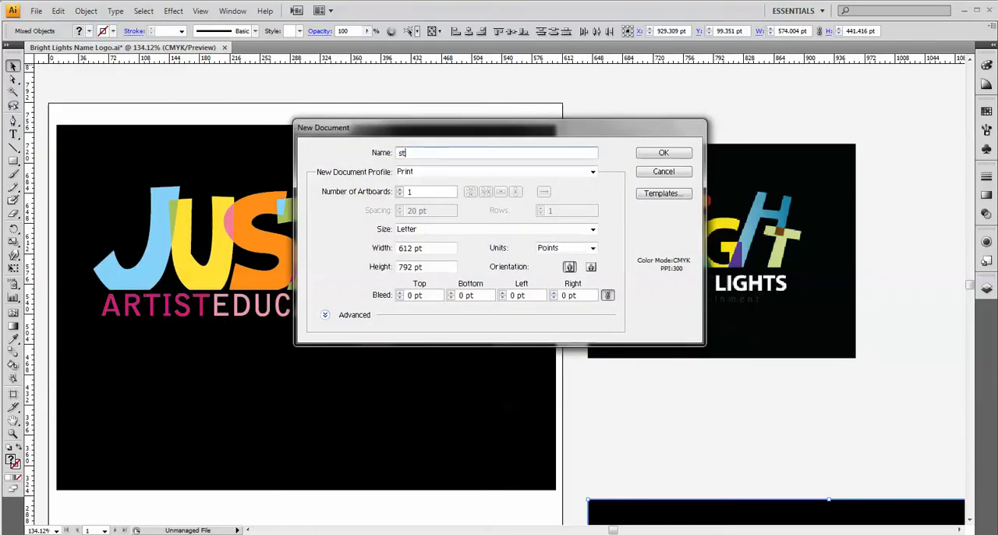
pyautogui.write('ained glass logo_justine')
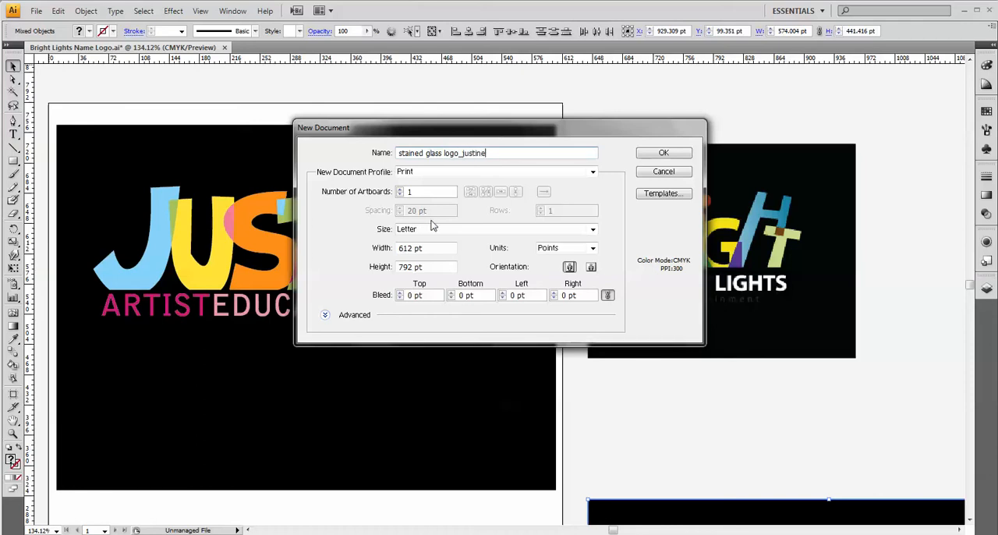
pyautogui.click(656, 156)
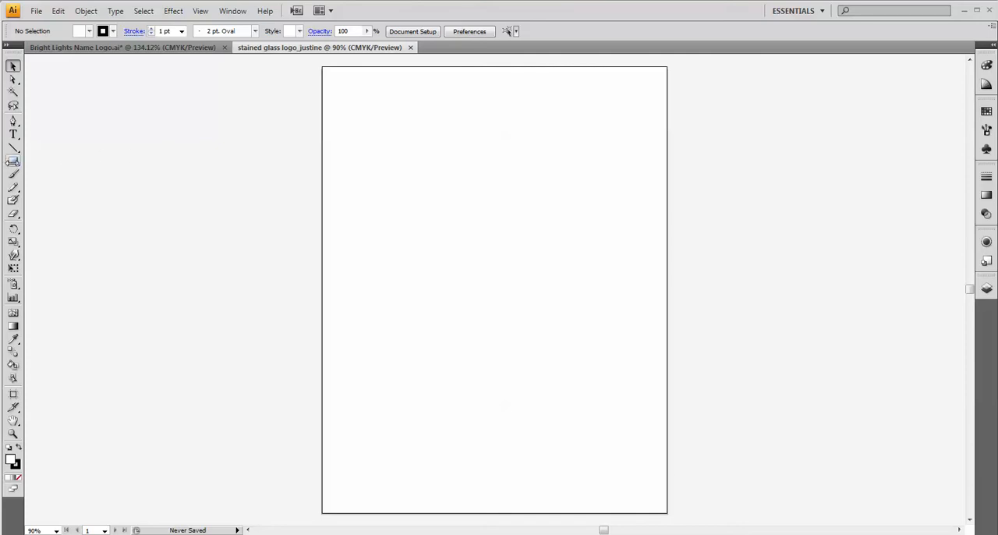
# Draw a black rectangle with no stroke, about 512 by 344 pt, across the upper part of the artboard.
pyautogui.click(14, 163)
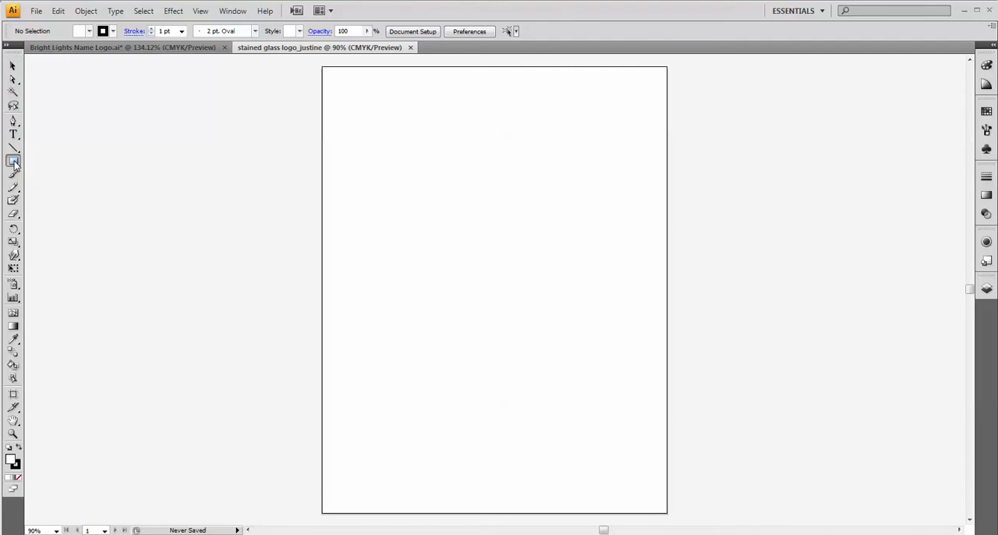
pyautogui.click(89, 31)
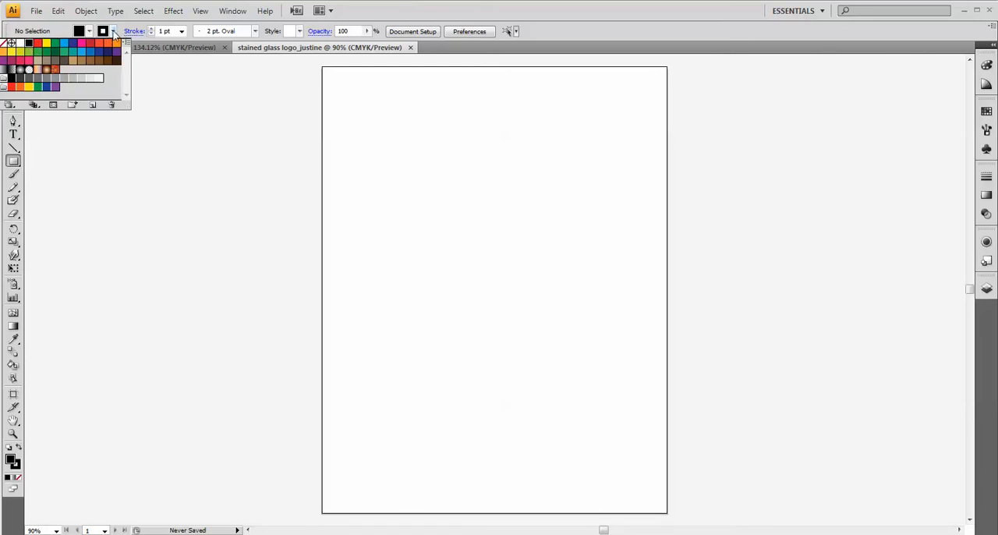
pyautogui.click(114, 32)
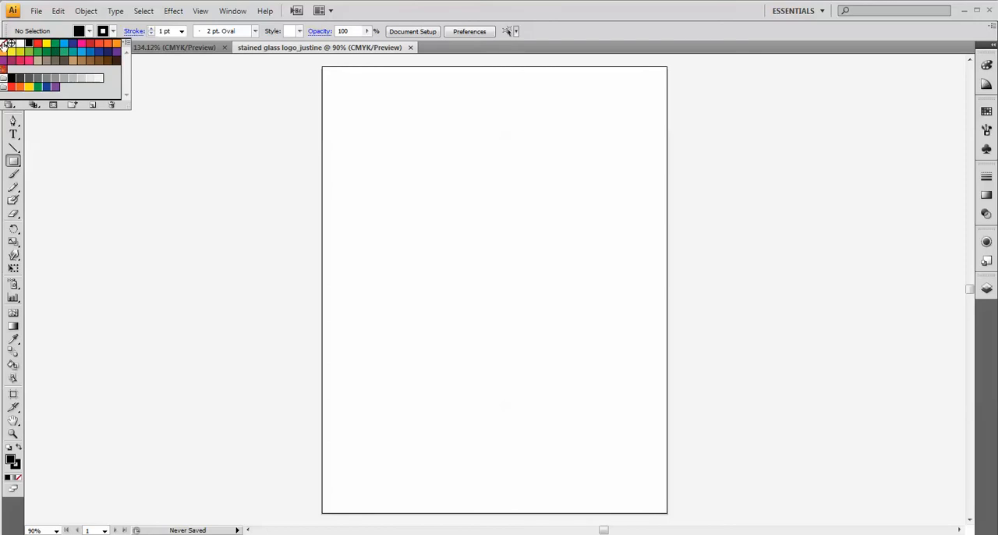
pyautogui.click(4, 43)
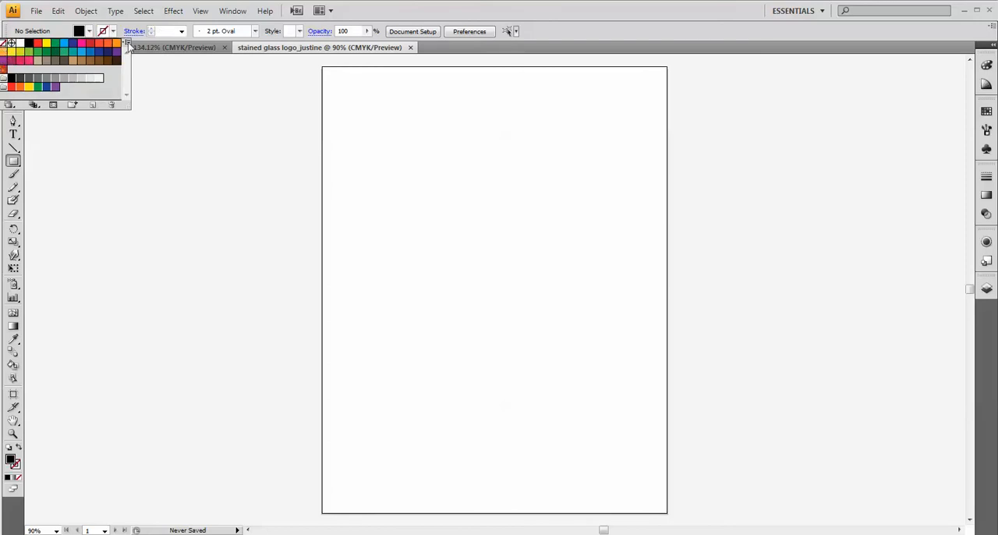
pyautogui.click(350, 113)
pyautogui.moveTo(350, 115); pyautogui.dragTo(639, 309)
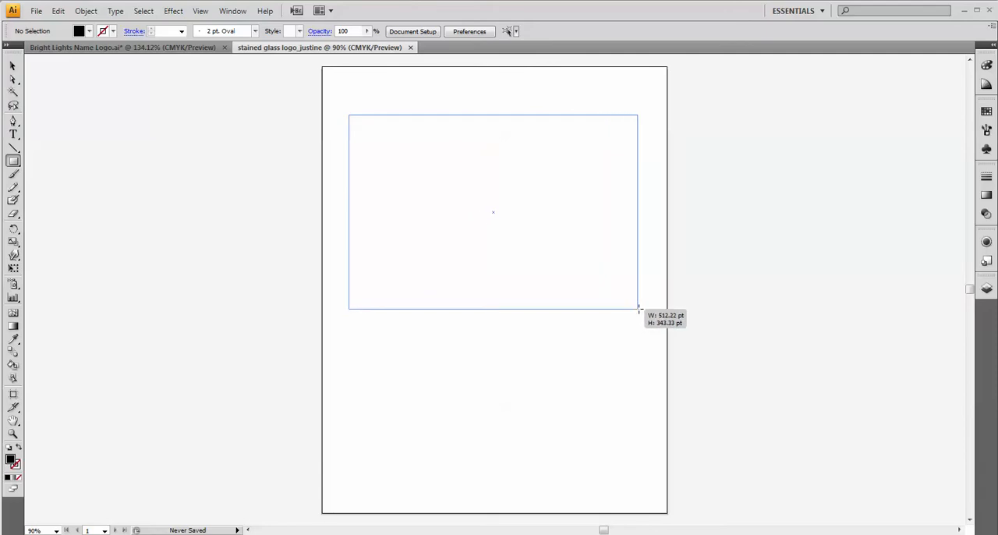
pyautogui.moveTo(639, 309); pyautogui.dragTo(639, 309)
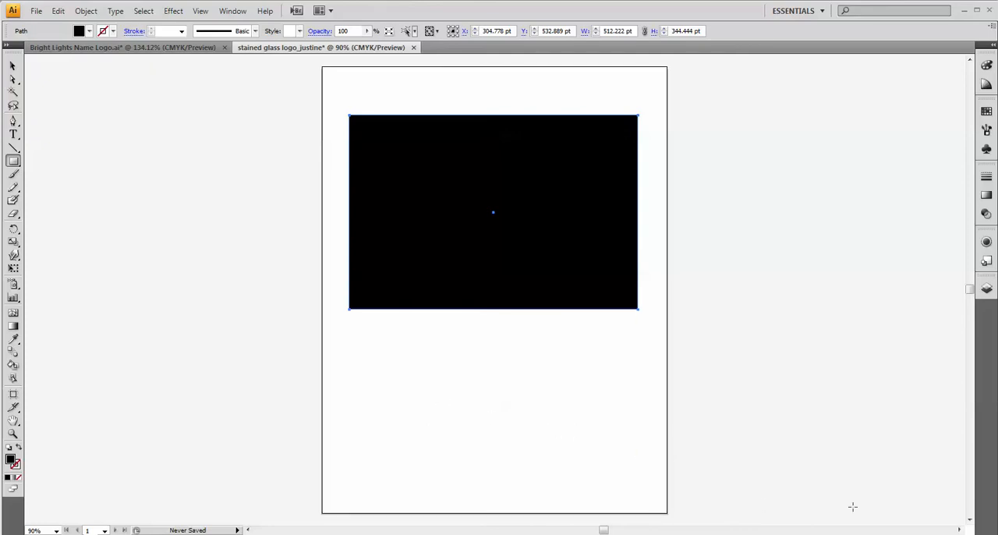
# Expand Layer 1 and lock the black rectangle's path.
pyautogui.click(987, 286)
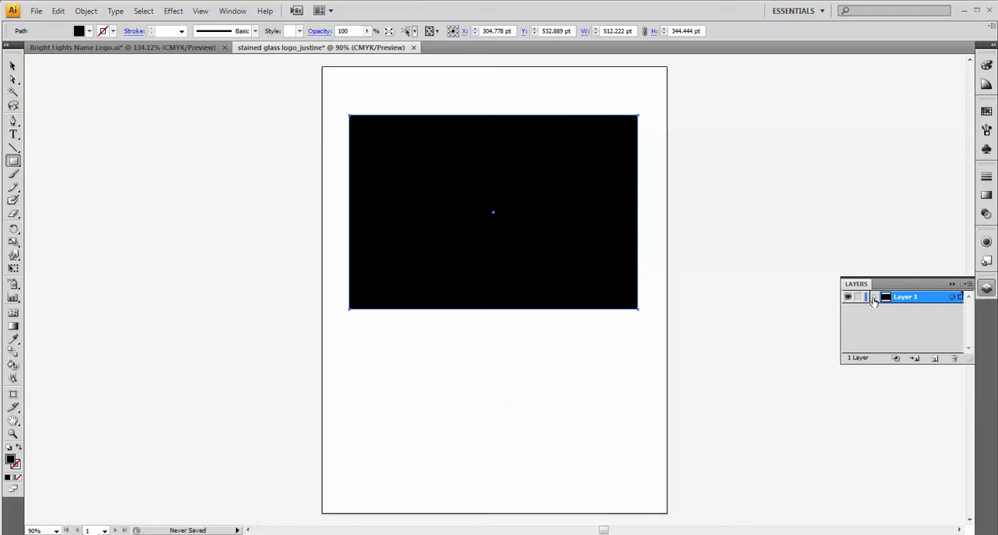
pyautogui.click(874, 298)
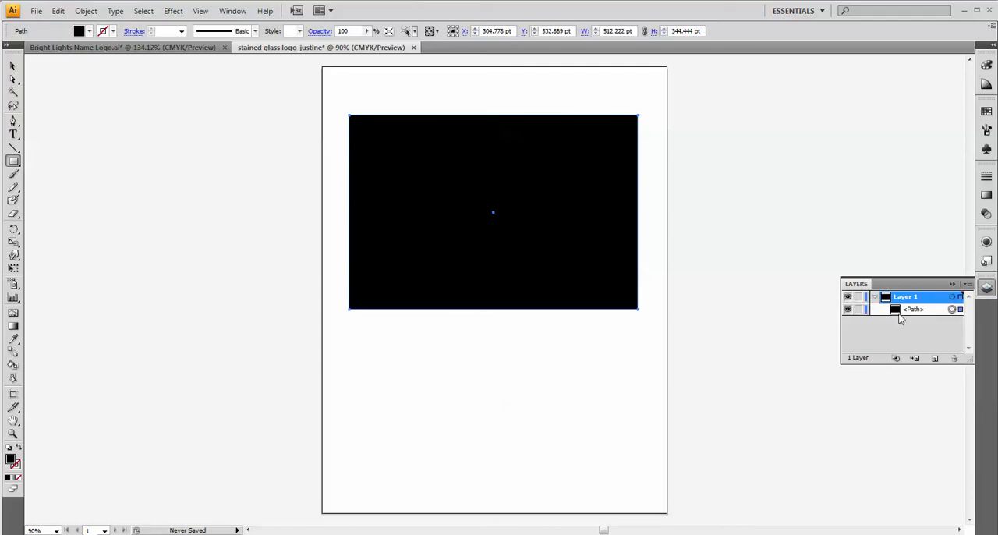
pyautogui.click(858, 310)
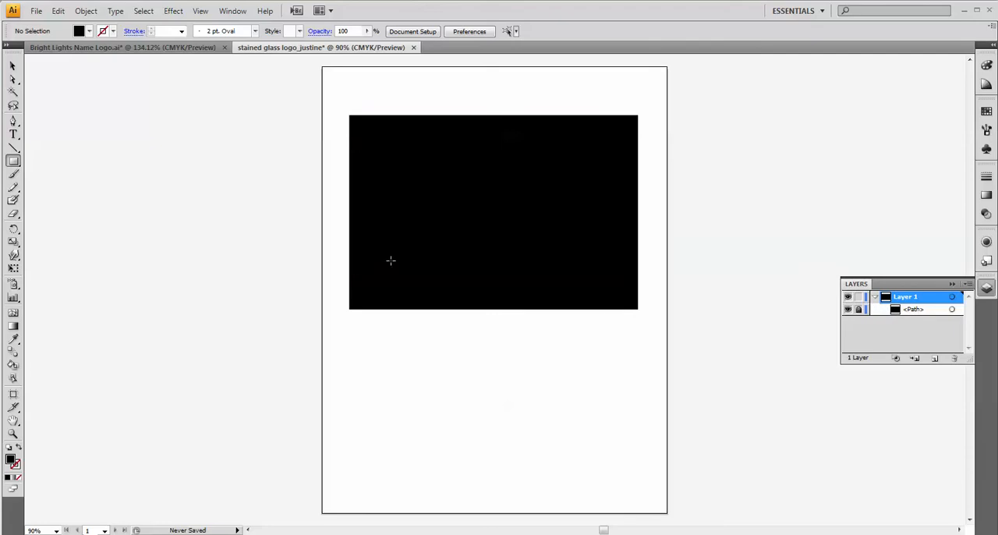
# Activate the Type tool and set its fill colour to white with no object selected.
pyautogui.click(14, 134)
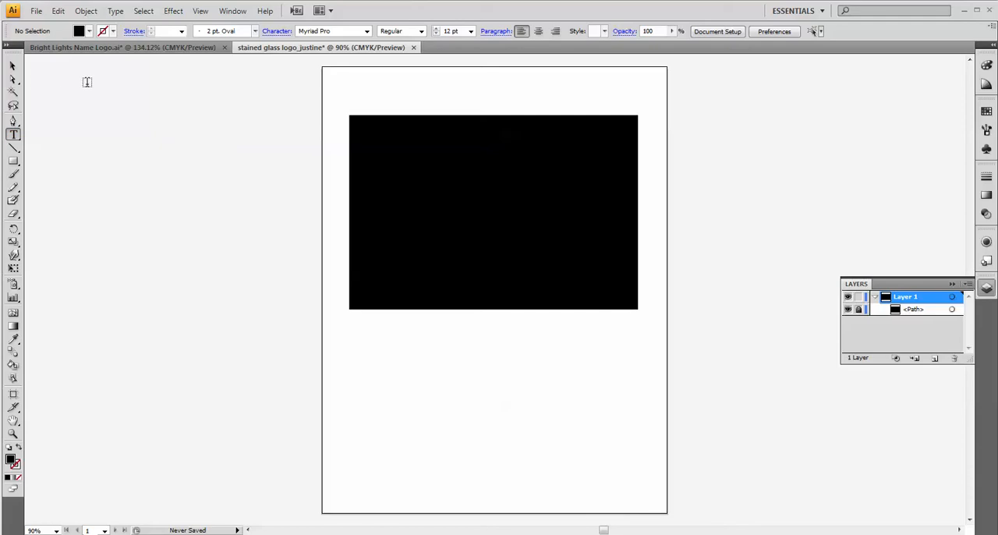
pyautogui.click(89, 31)
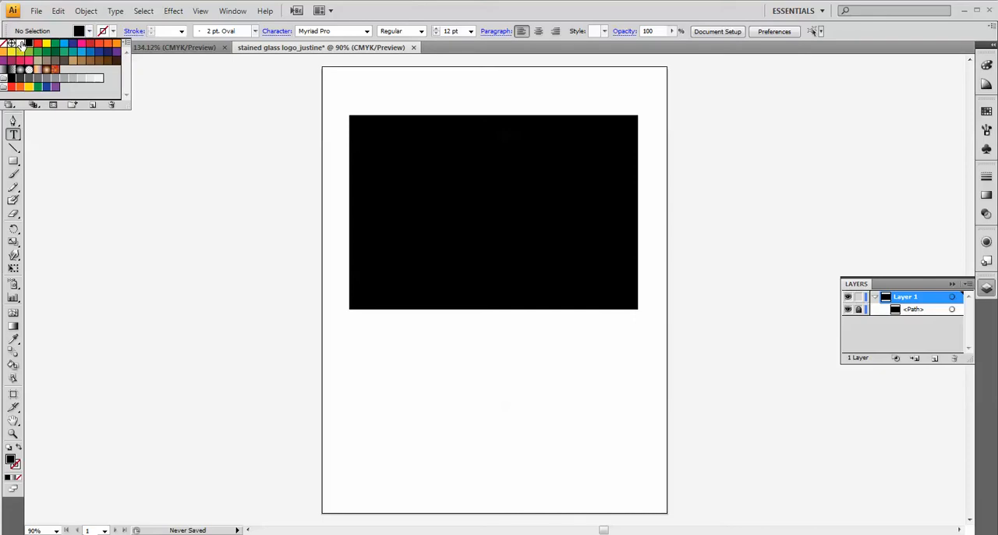
pyautogui.click(21, 44)
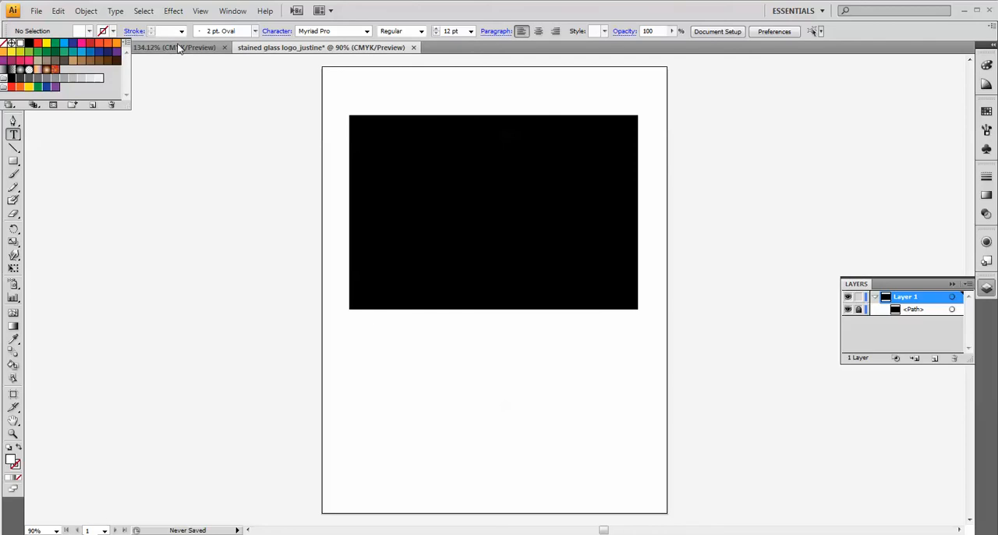
# Choose Brady Bunch Remastered as the font for the new text.
pyautogui.click(366, 32)
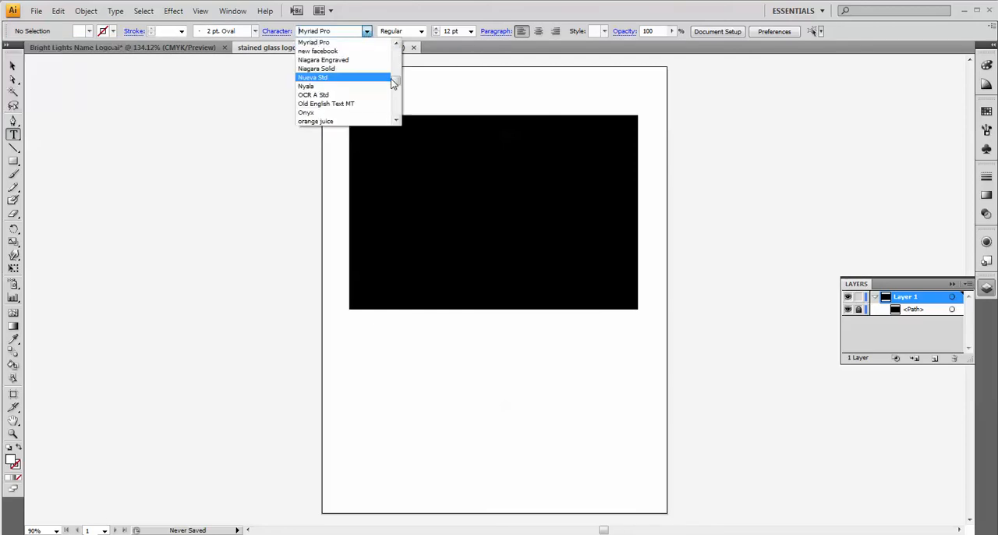
pyautogui.scroll(5, 396, 85)
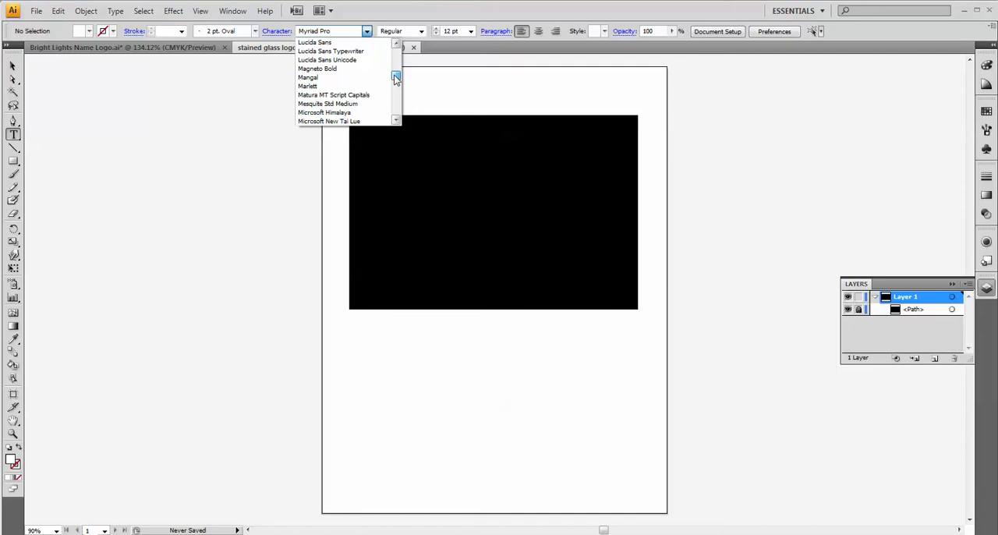
pyautogui.scroll(-4, 395, 85)
pyautogui.scroll(-12, 395, 84)
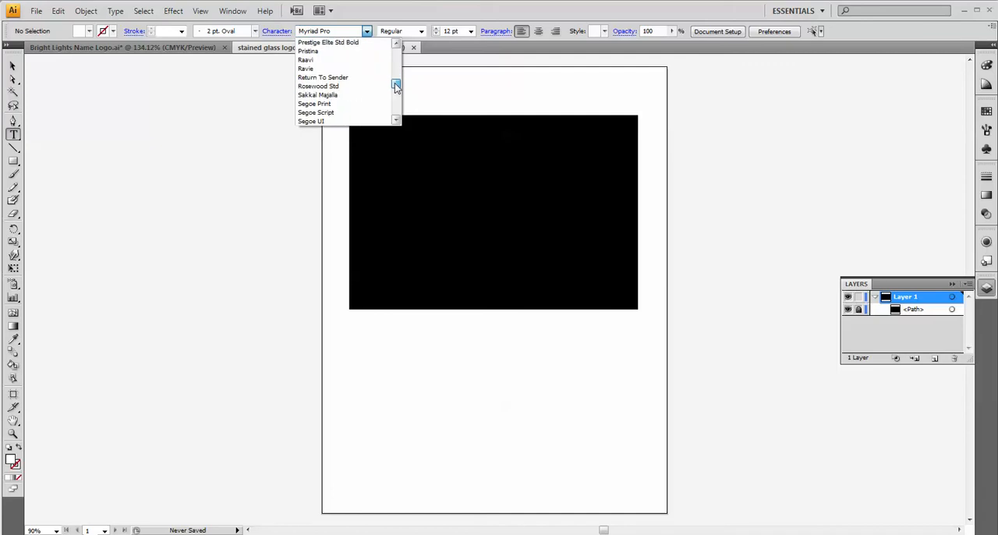
pyautogui.scroll(15, 396, 86)
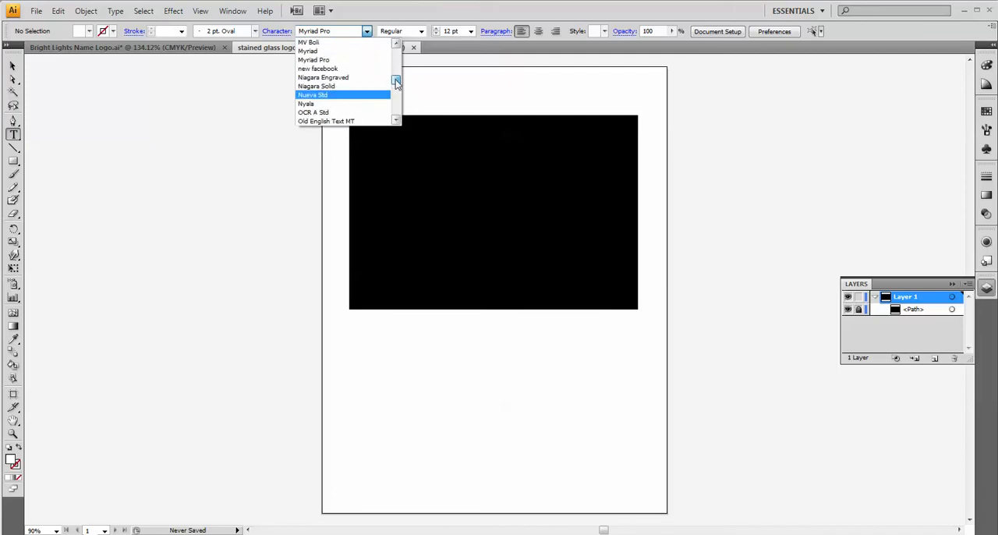
pyautogui.scroll(15, 396, 78)
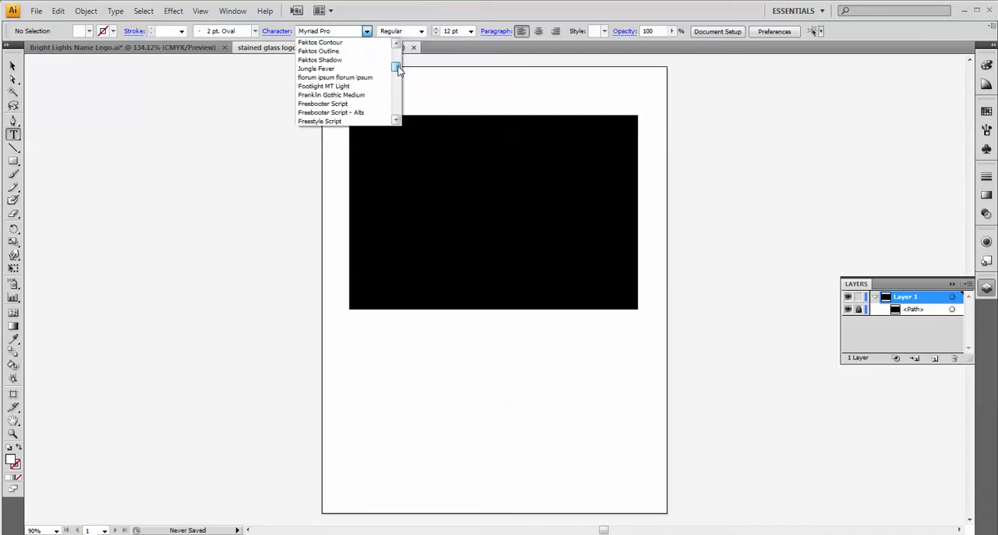
pyautogui.scroll(6, 397, 66)
pyautogui.scroll(6, 398, 59)
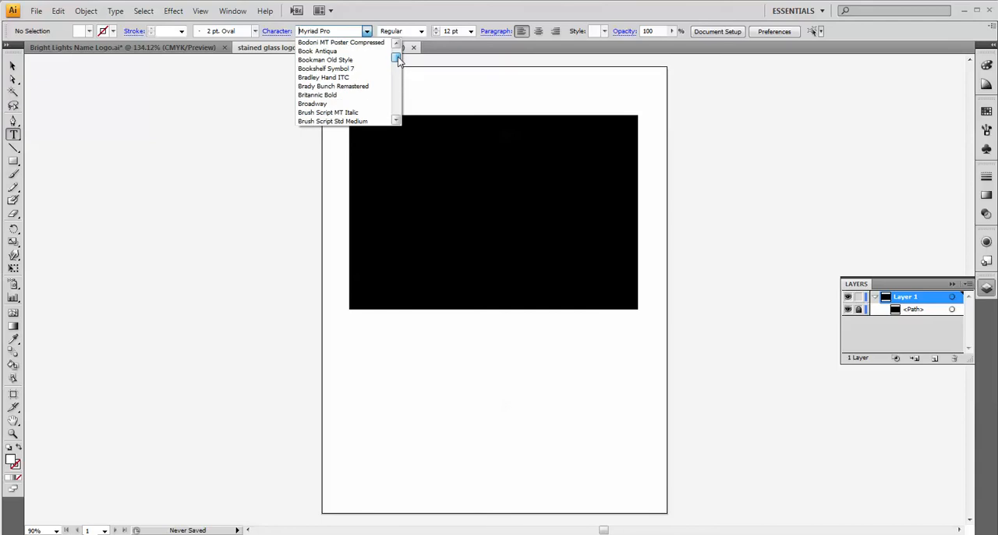
pyautogui.click(364, 91)
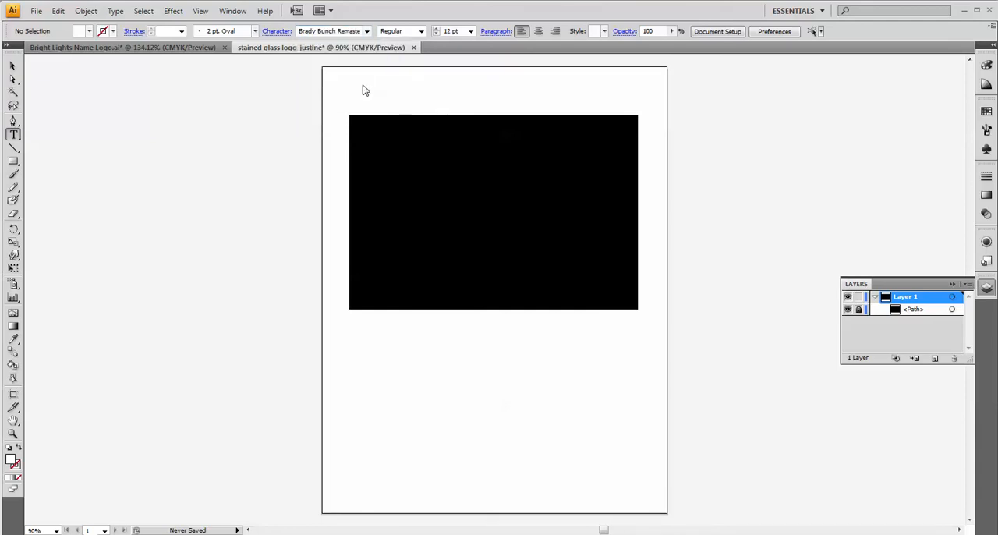
pyautogui.click(366, 32)
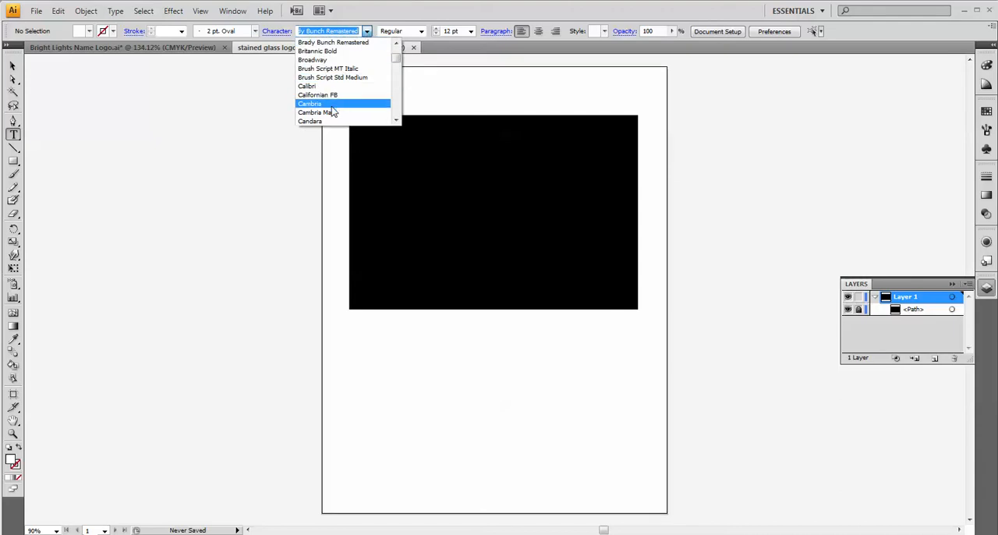
pyautogui.click(336, 43)
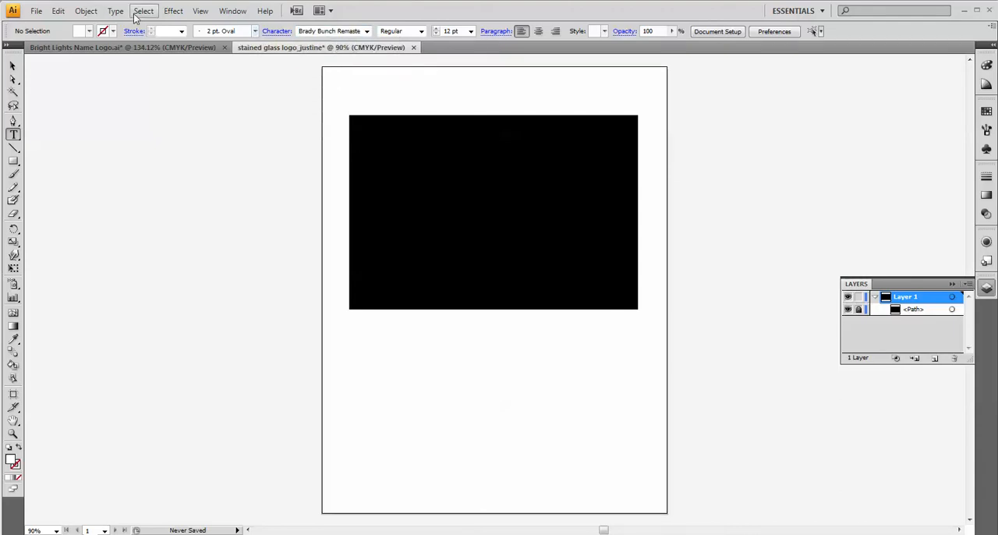
pyautogui.click(115, 11)
pyautogui.moveTo(129, 29)
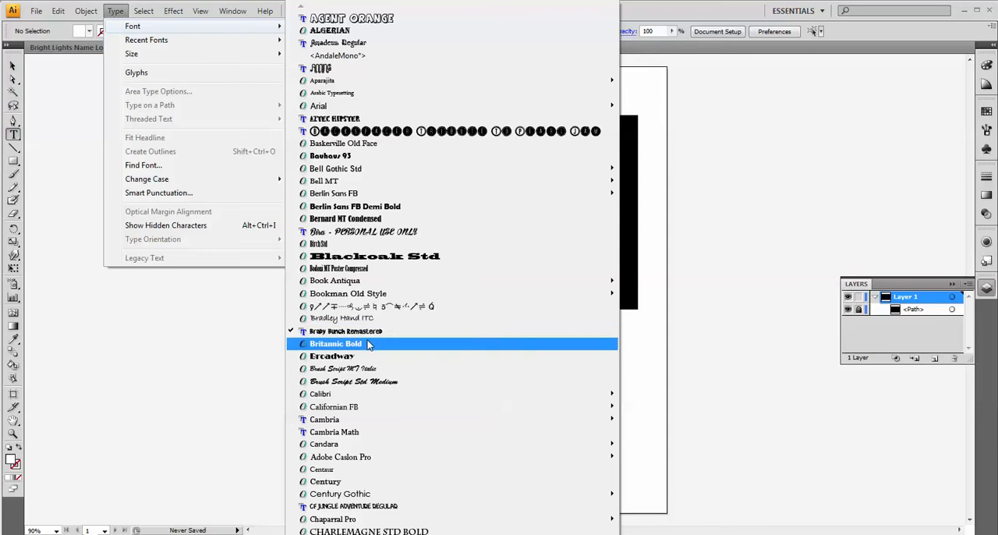
pyautogui.moveTo(369, 281)
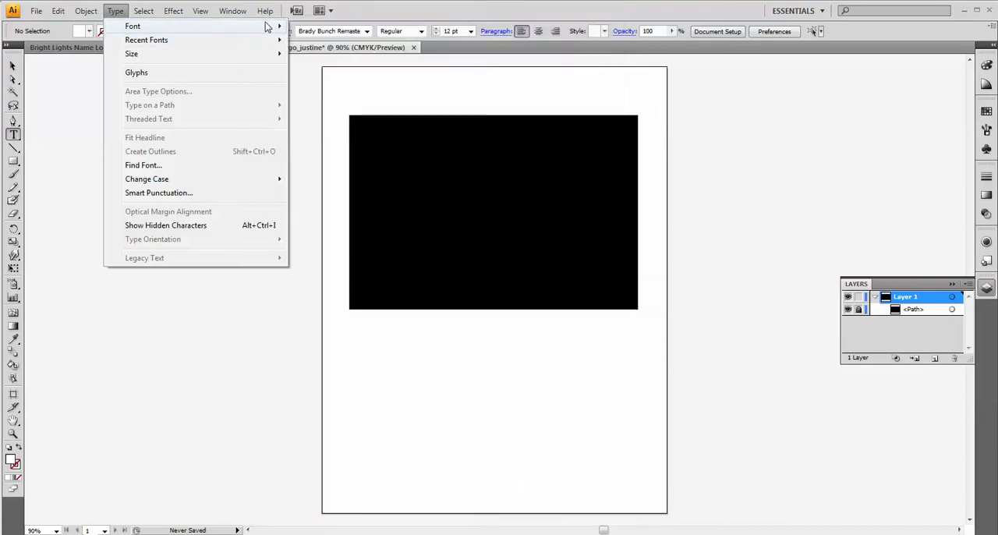
pyautogui.moveTo(267, 28)
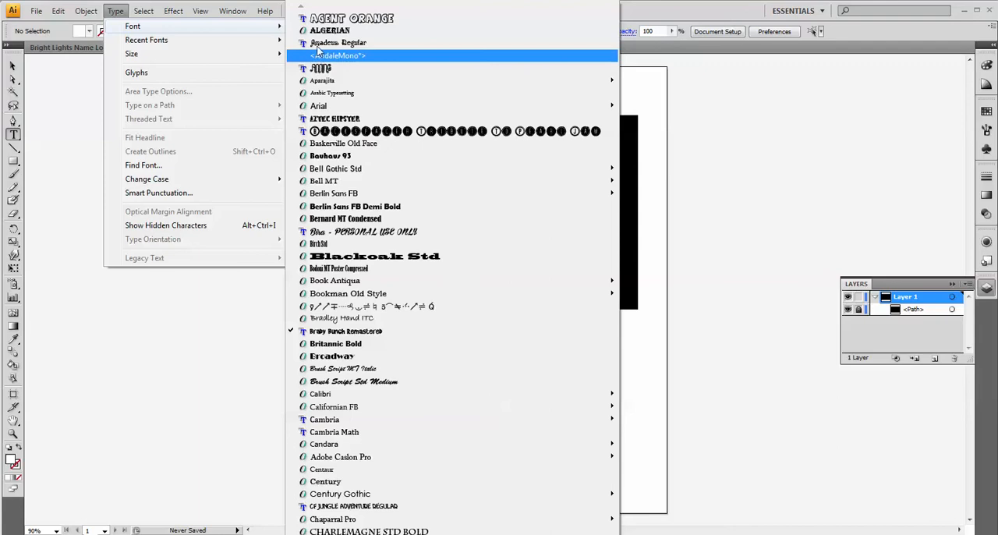
pyautogui.click(641, 11)
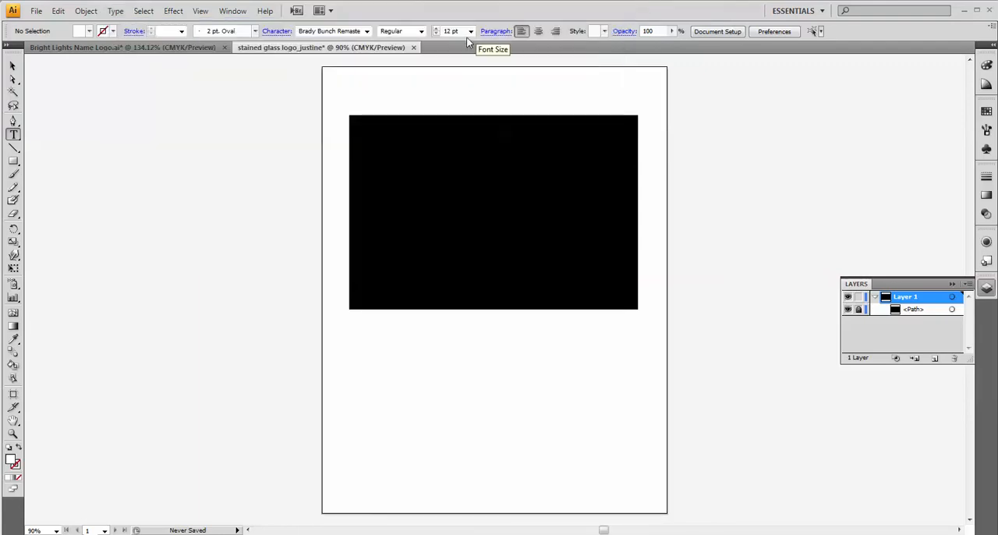
# Set the font size to 150 pt and start a point text near the black rectangle's left edge.
pyautogui.click(448, 31)
pyautogui.write('150')
pyautogui.click(372, 220)
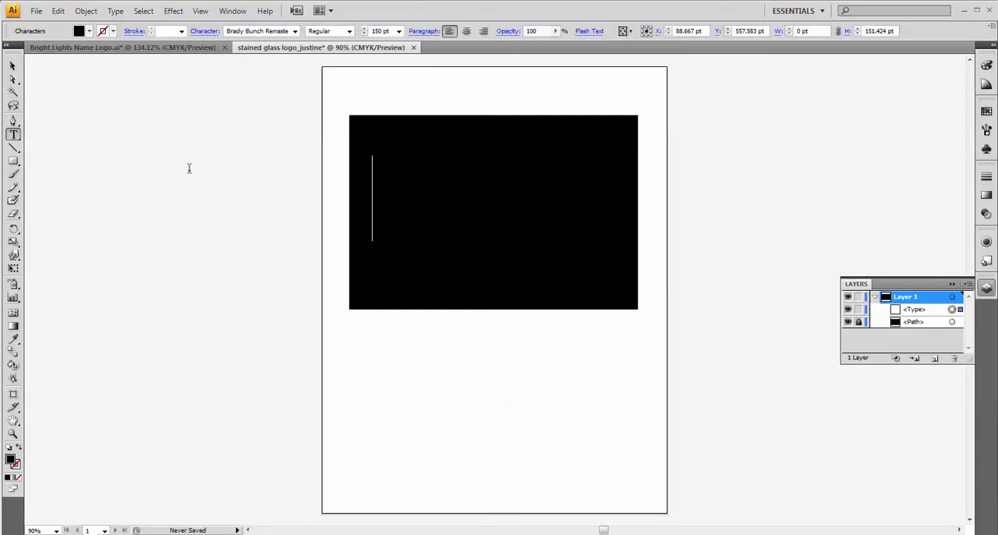
# Set the new text's fill to white and enter the logo's first name in capital letters.
pyautogui.click(89, 31)
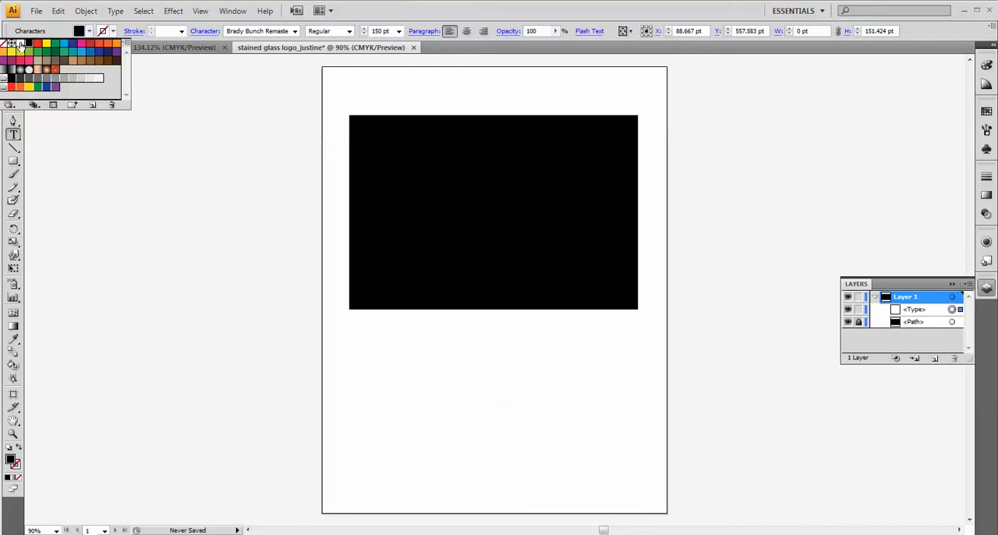
pyautogui.click(20, 44)
pyautogui.click(376, 219)
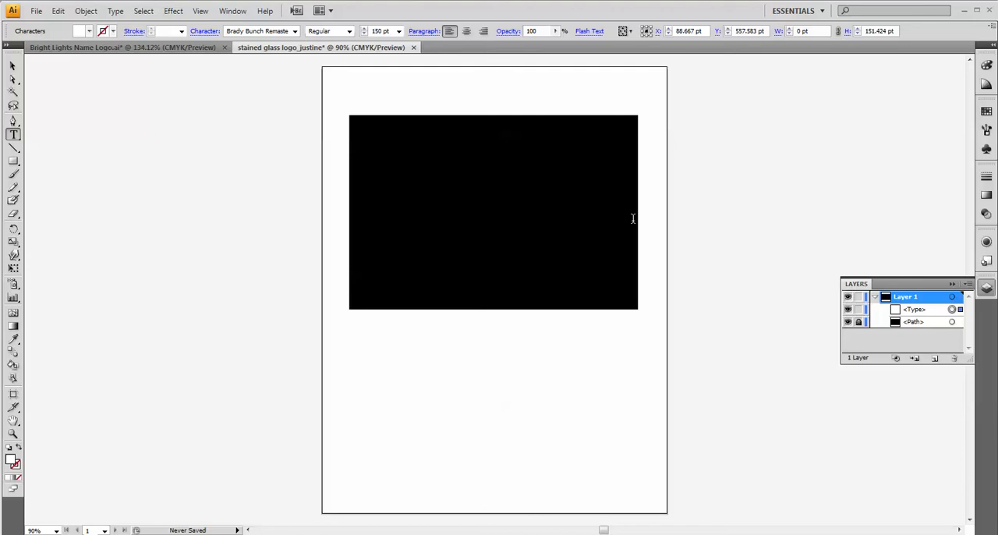
pyautogui.write('J')
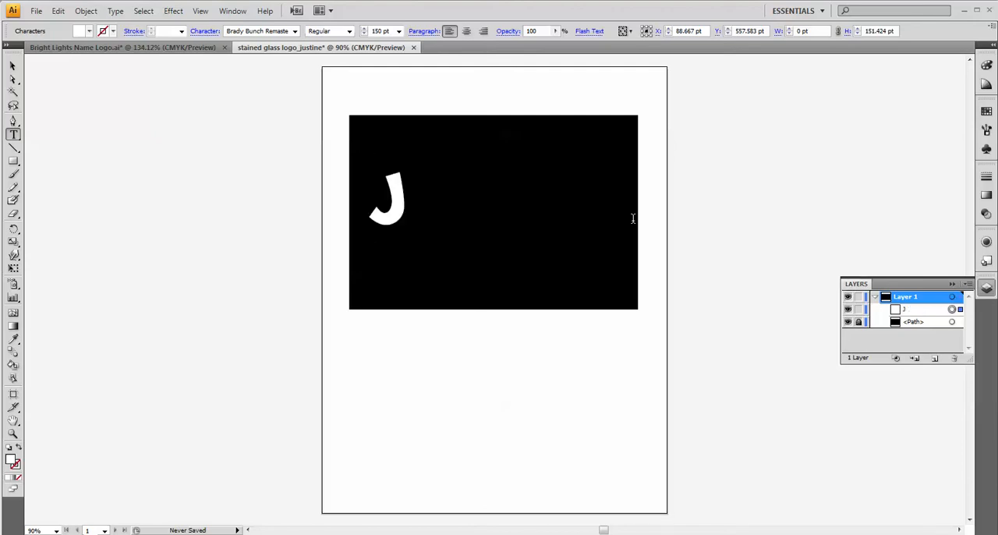
pyautogui.write('USTINE')
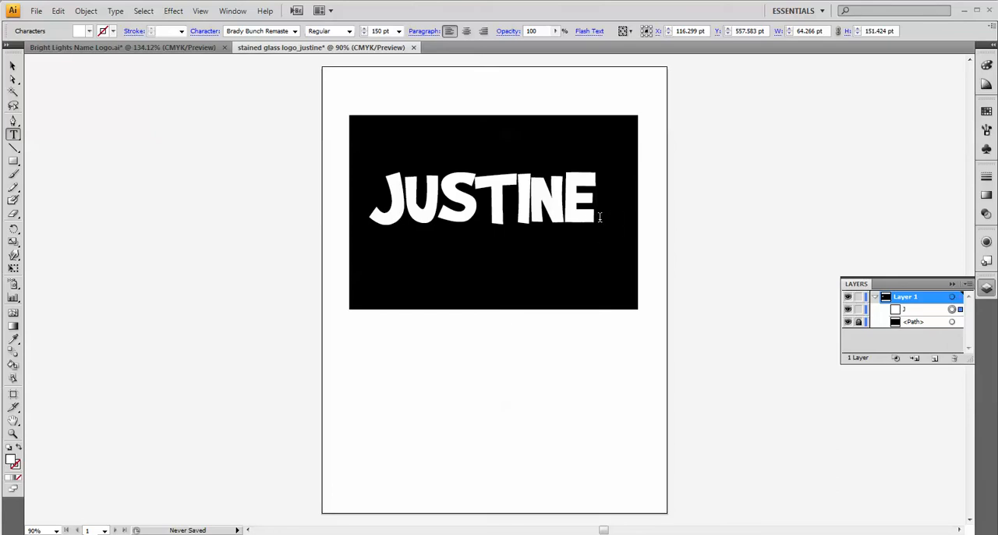
# Convert the white name text to outlines and ungroup it into separate letter shapes.
pyautogui.click(13, 67)
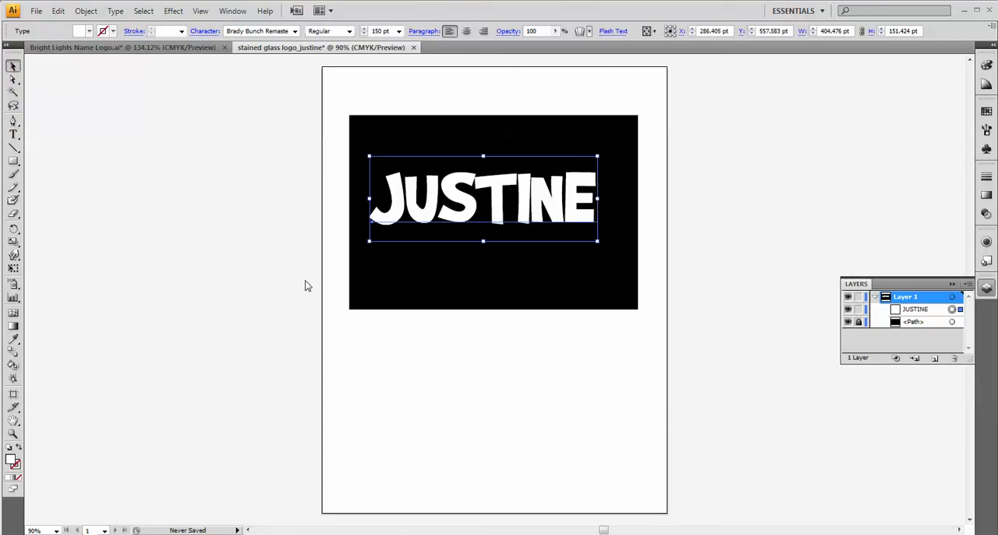
pyautogui.click(114, 11)
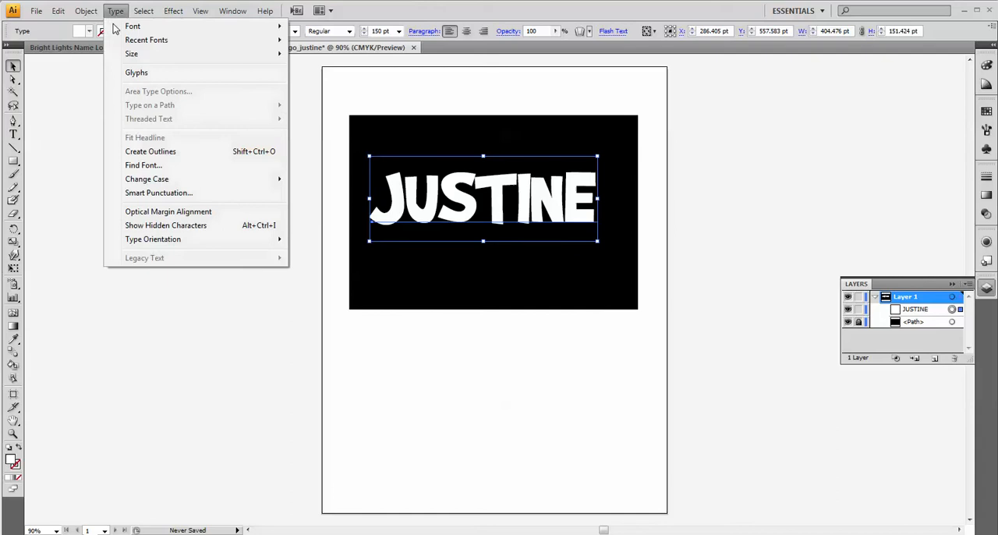
pyautogui.click(152, 153)
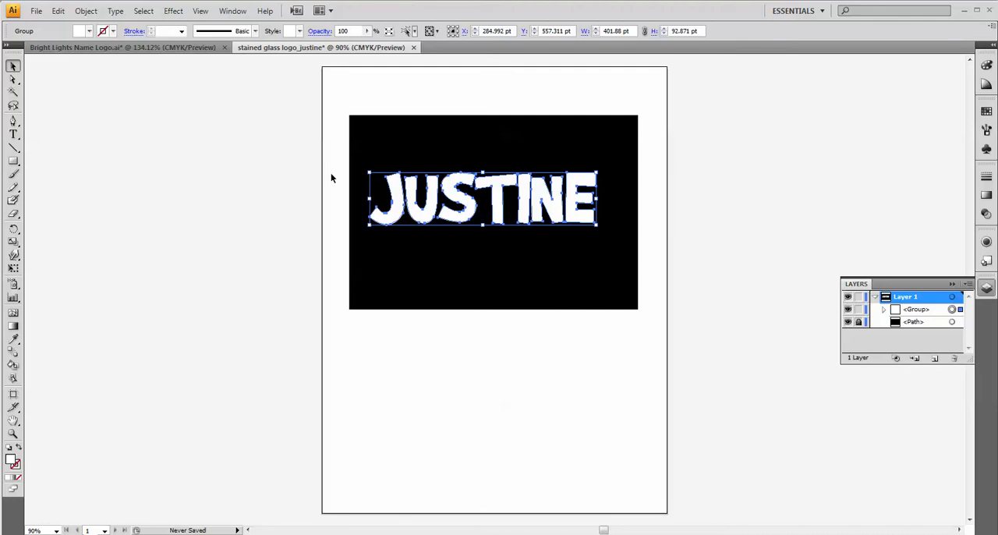
pyautogui.click(87, 12)
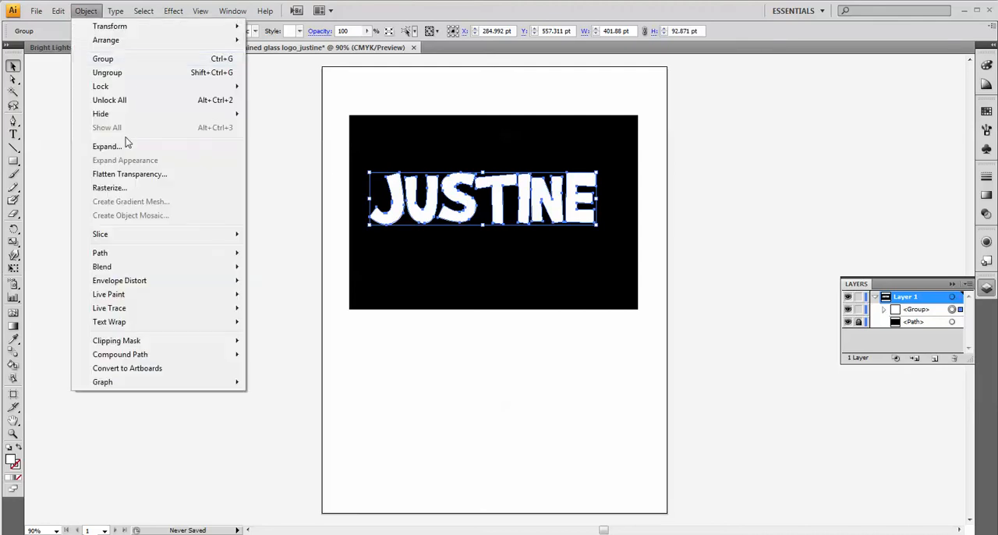
pyautogui.click(105, 75)
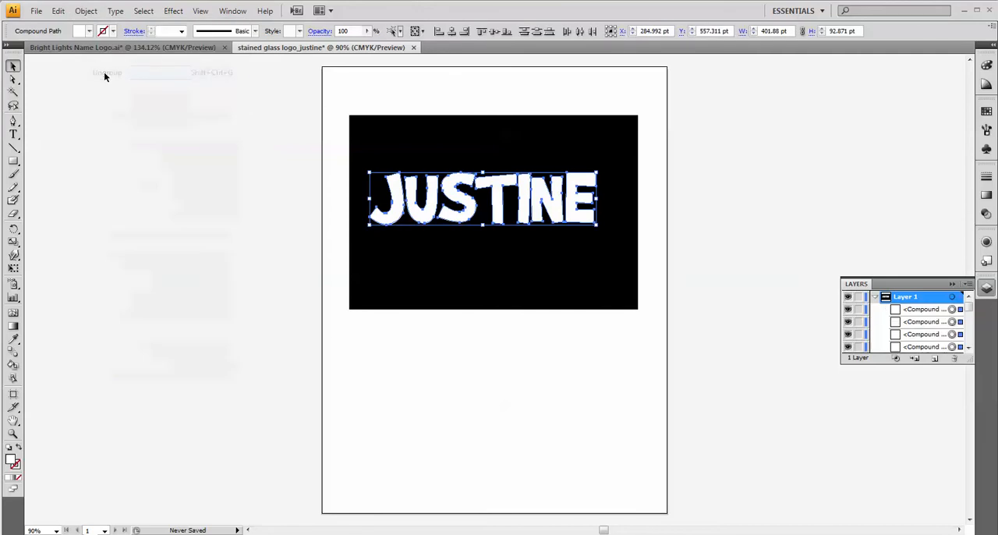
# Check that the outlined letters are separate objects by selecting several individually, and clear the selection.
pyautogui.click(361, 221)
pyautogui.click(394, 191)
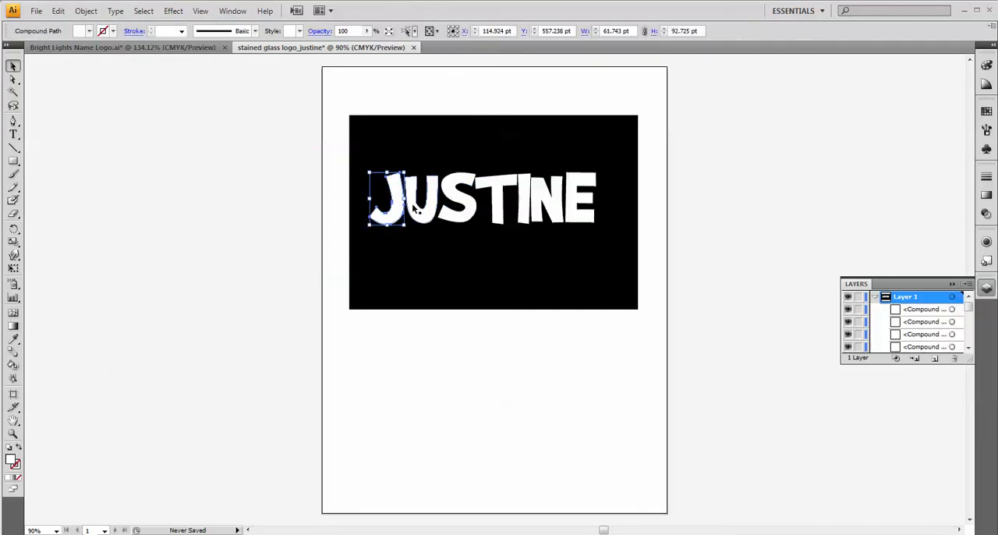
pyautogui.click(420, 209)
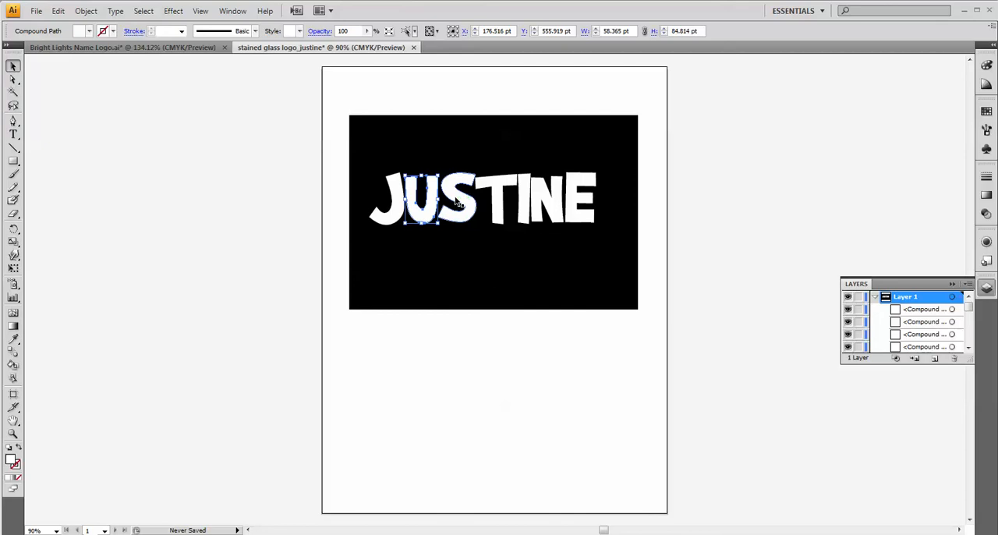
pyautogui.click(458, 199)
pyautogui.click(503, 189)
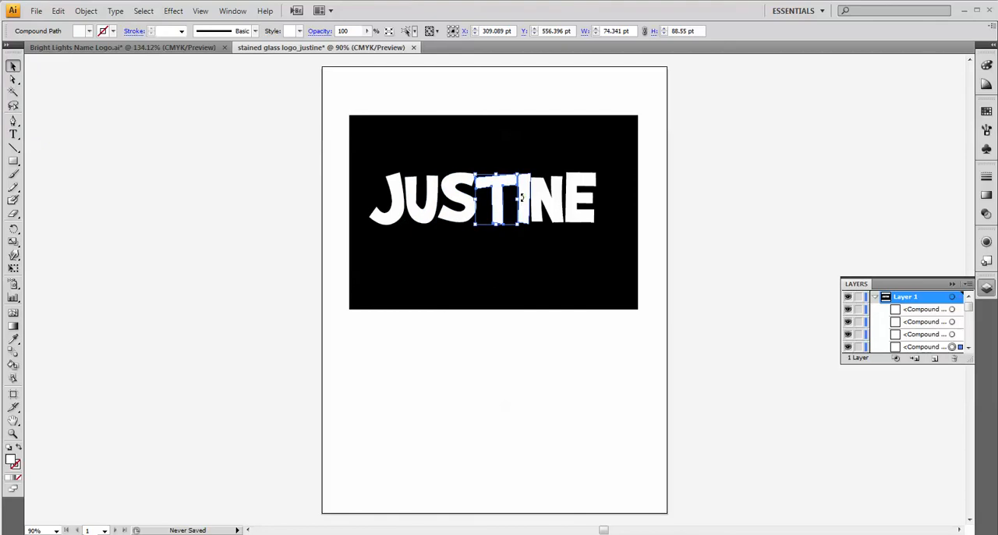
pyautogui.click(525, 200)
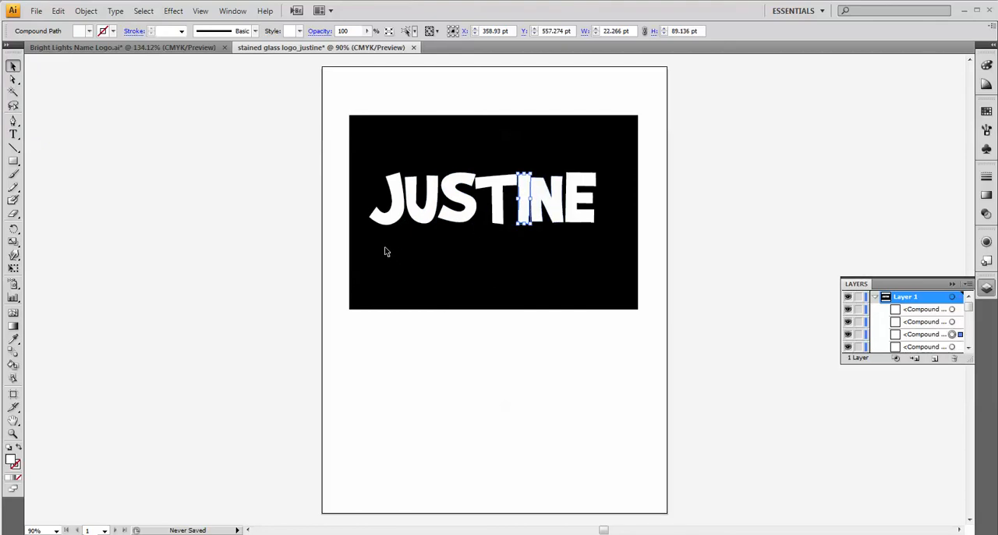
pyautogui.click(440, 224)
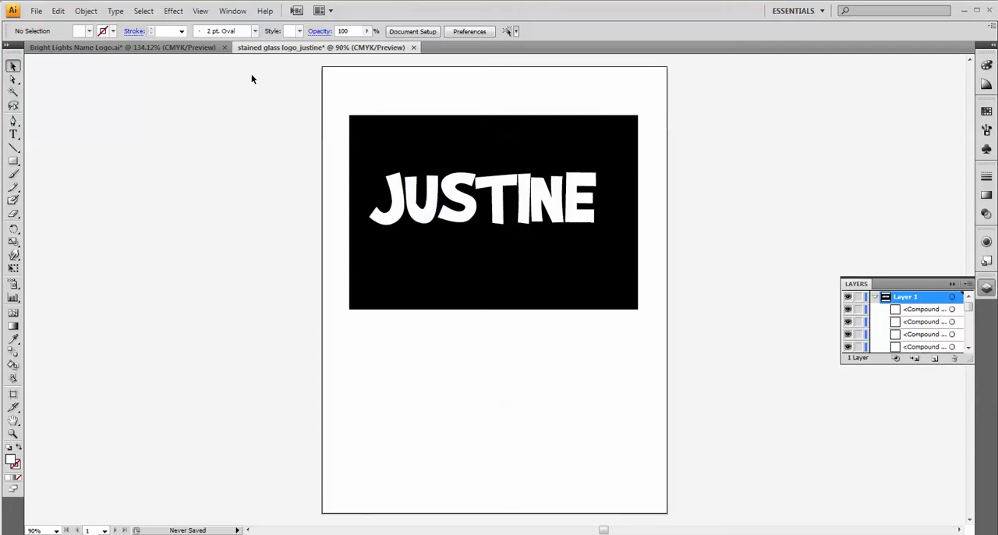
# Examine the finished overlapping letters in the Bright Lights Name Logo document and return to the stained glass logo document.
pyautogui.click(195, 47)
pyautogui.click(705, 201)
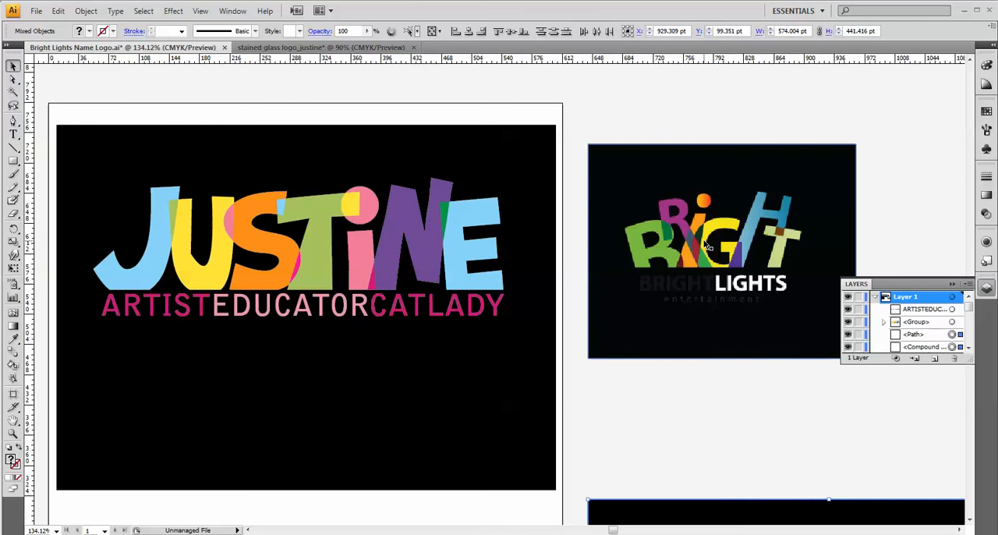
pyautogui.click(277, 48)
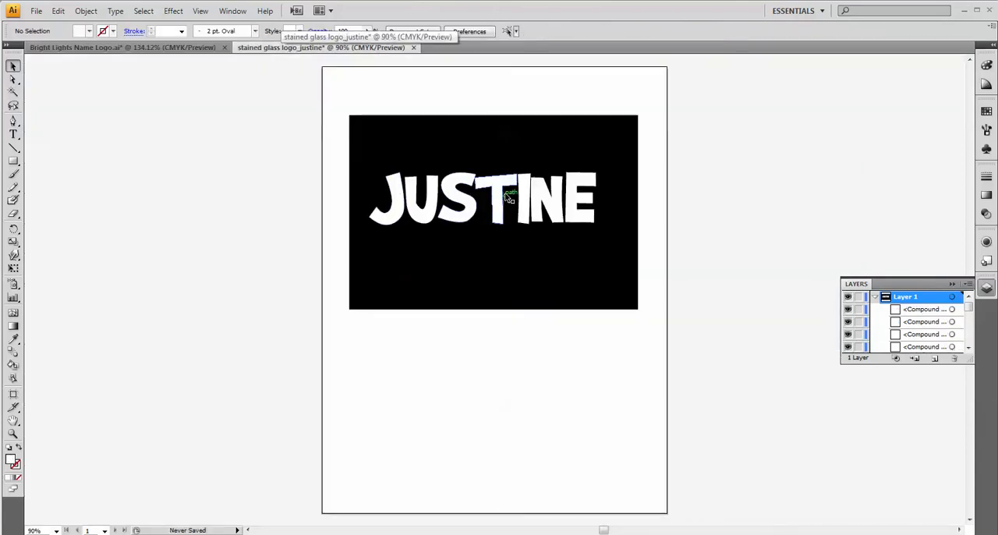
pyautogui.click(391, 184)
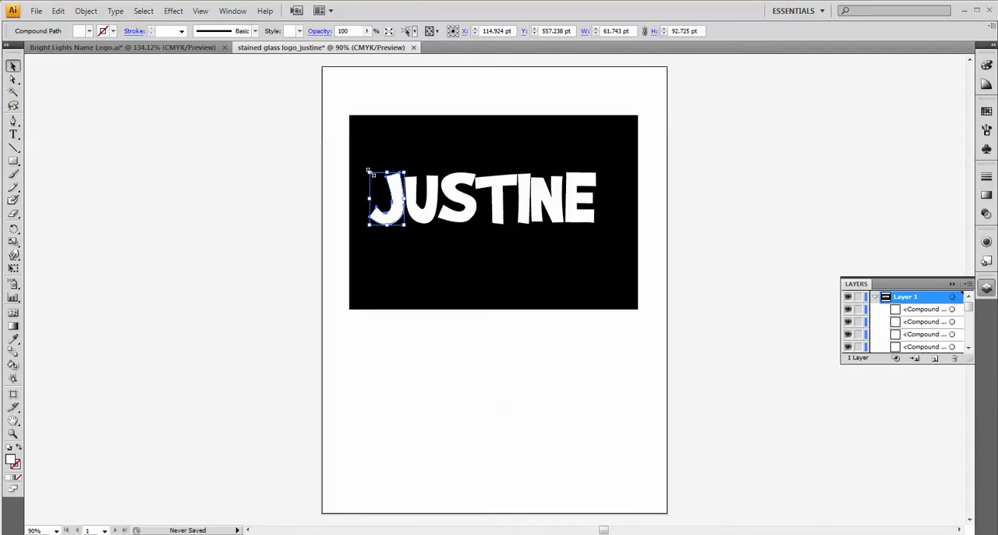
pyautogui.moveTo(369, 169); pyautogui.dragTo(352, 119)
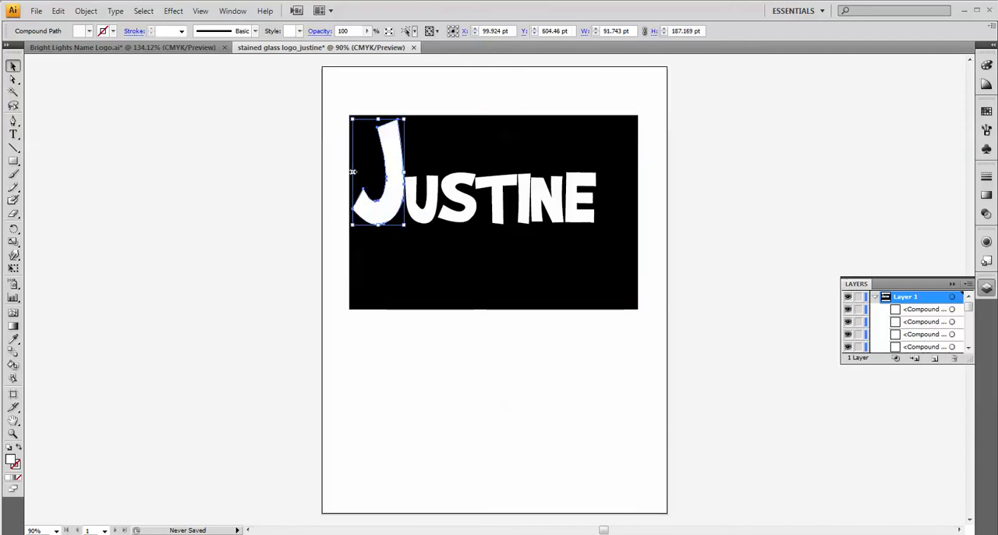
pyautogui.moveTo(353, 172); pyautogui.dragTo(323, 171)
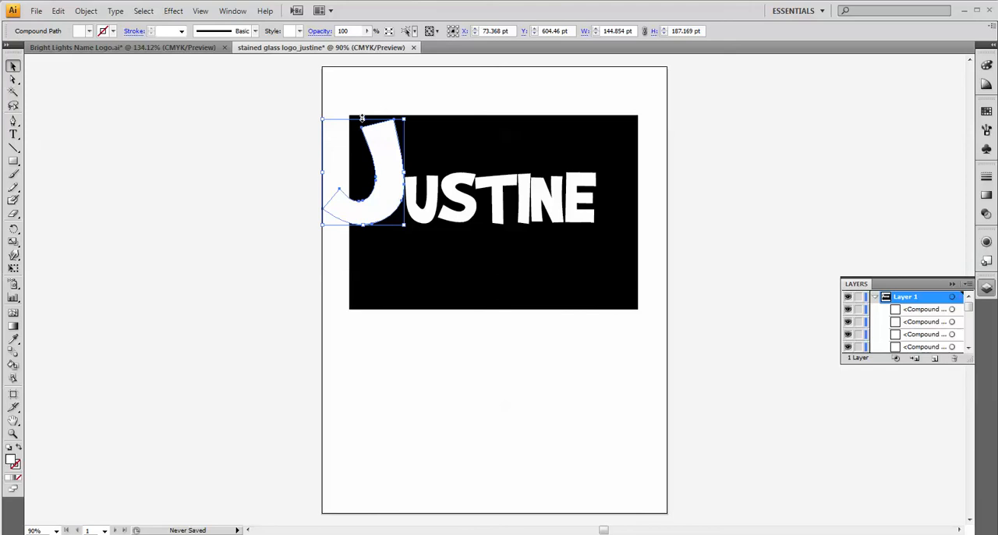
pyautogui.moveTo(361, 121); pyautogui.dragTo(363, 151)
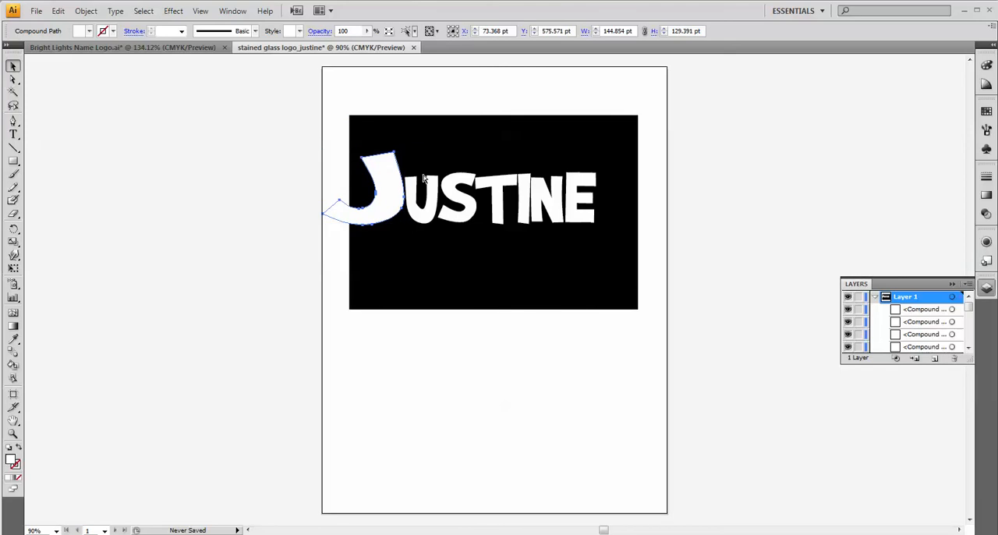
pyautogui.hotkey('ctrl', 'z')
pyautogui.hotkey('ctrl', 'z')
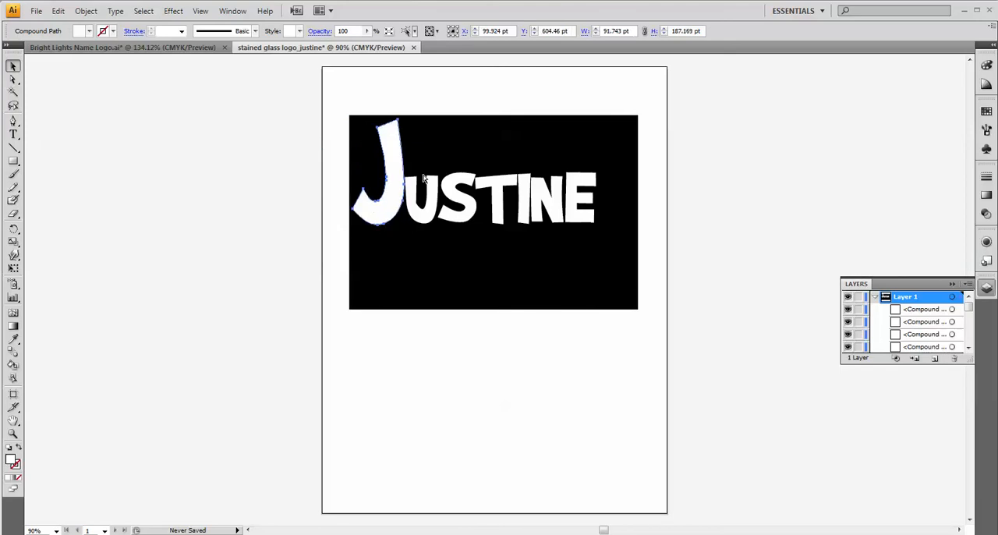
pyautogui.hotkey('ctrl', 'z')
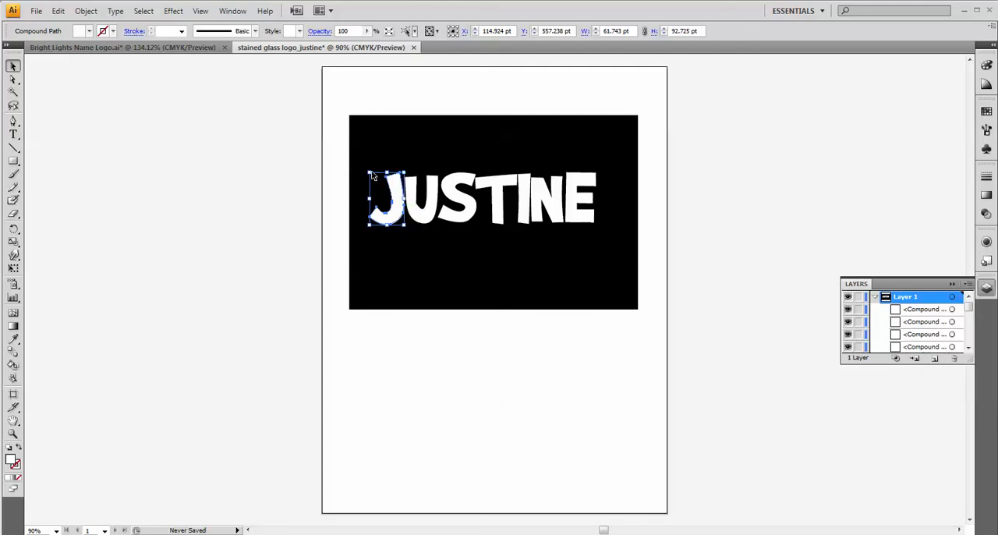
# Enlarge the letter J proportionally to about 73 by 109 pt and tilt it slightly clockwise.
pyautogui.moveTo(366, 169); pyautogui.dragTo(360, 160)
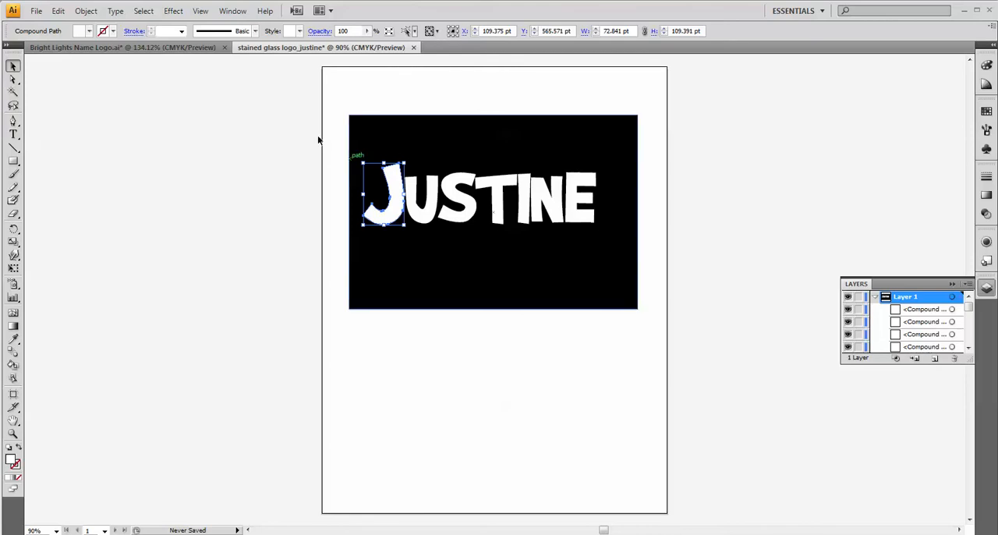
pyautogui.click(12, 66)
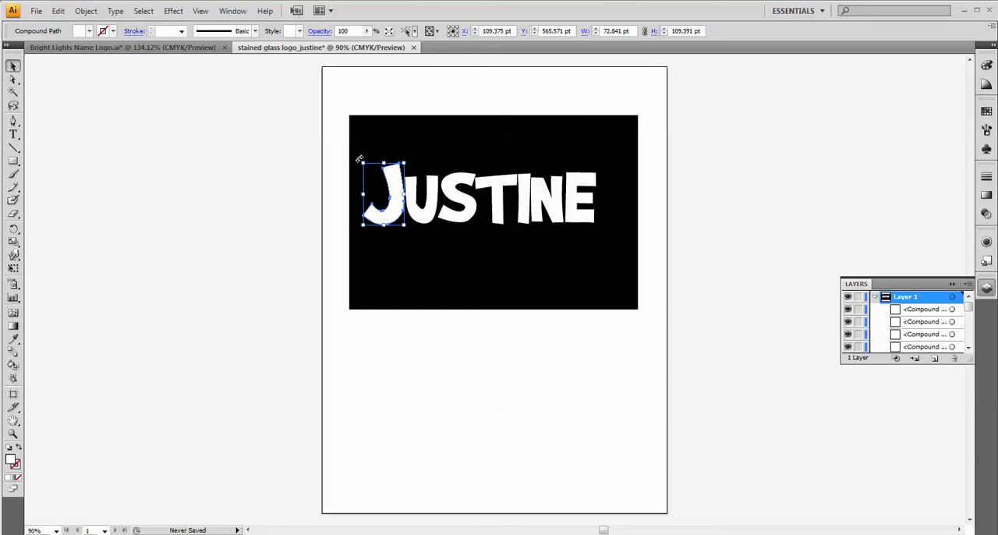
pyautogui.moveTo(359, 159)
pyautogui.mouseDown()
pyautogui.moveTo(380, 152)
pyautogui.moveTo(371, 149)
pyautogui.mouseUp()
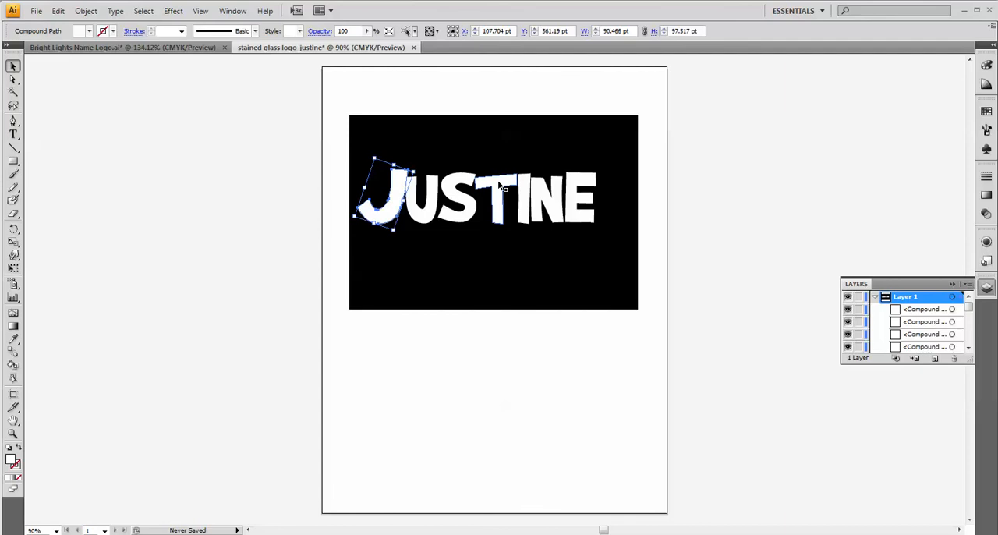
# Flare the foot of the T's stem by moving its bottom anchor points outward with the Direct Selection tool.
pyautogui.click(13, 80)
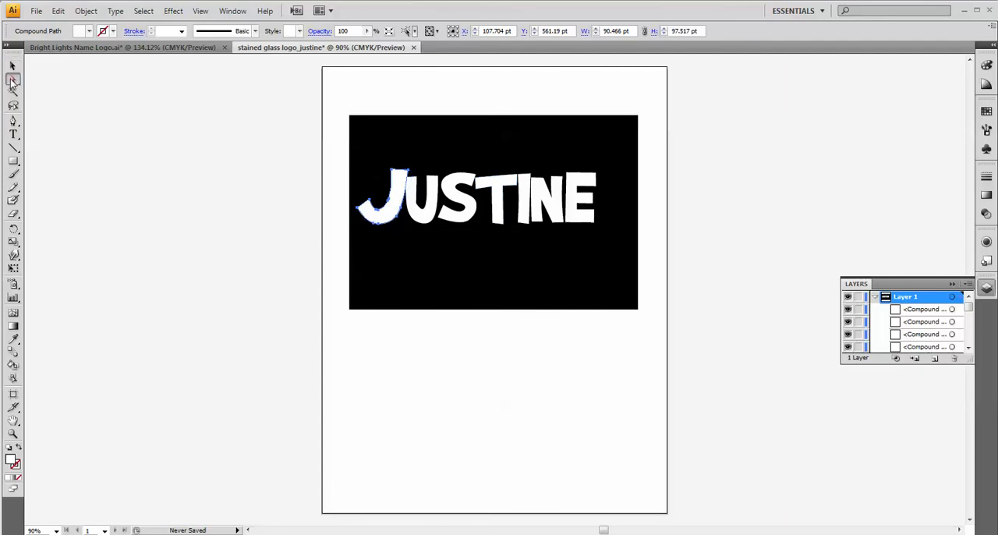
pyautogui.click(499, 186)
pyautogui.moveTo(495, 185)
pyautogui.mouseDown()
pyautogui.moveTo(479, 191)
pyautogui.moveTo(521, 184)
pyautogui.moveTo(507, 189)
pyautogui.mouseUp()
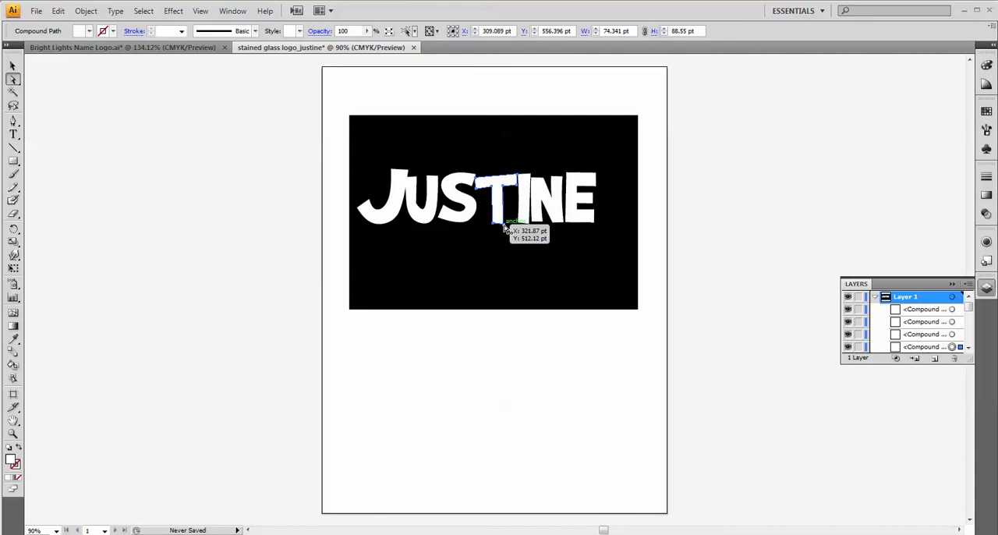
pyautogui.click(505, 227)
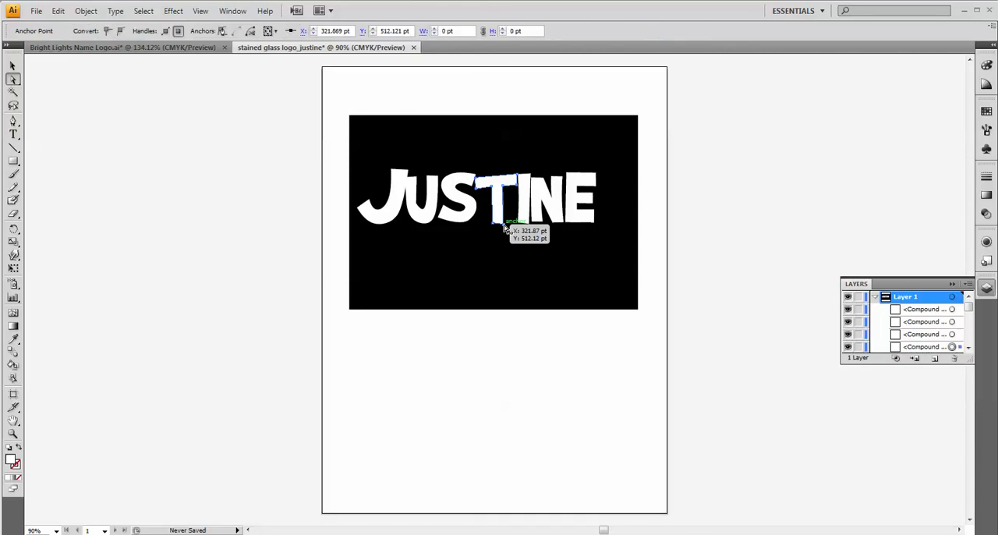
pyautogui.moveTo(505, 228); pyautogui.dragTo(484, 226)
# Lengthen the T's crossbar at both ends by moving its corner anchor points outward over the neighbouring letters.
pyautogui.moveTo(492, 175); pyautogui.dragTo(477, 180)
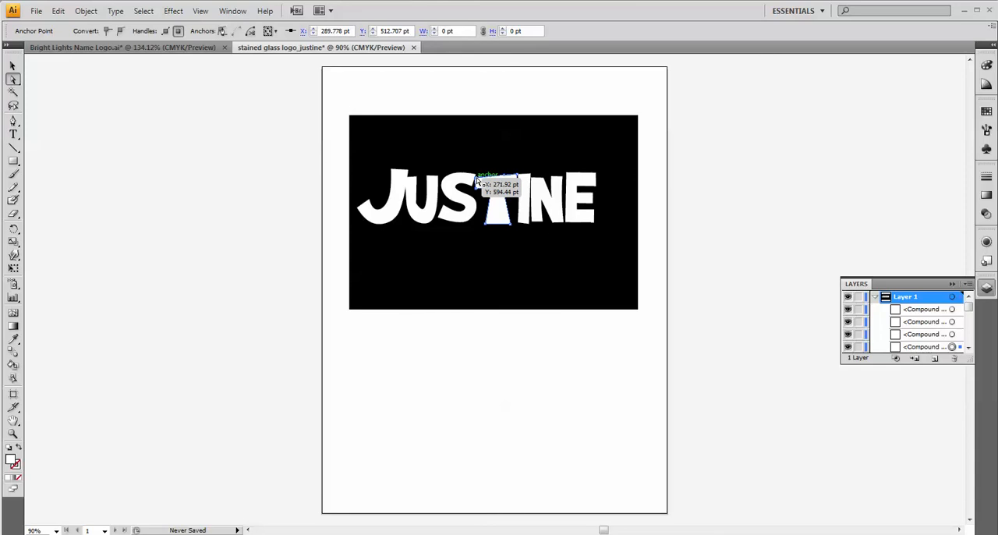
pyautogui.moveTo(477, 180); pyautogui.dragTo(478, 180)
pyautogui.moveTo(477, 180); pyautogui.dragTo(478, 191)
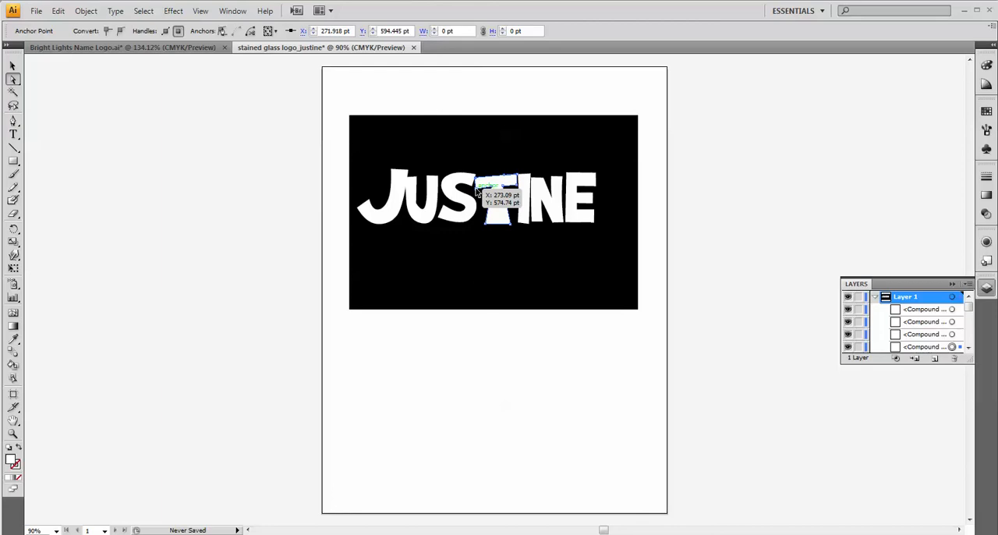
pyautogui.keyDown('shift'); pyautogui.click(477, 189); pyautogui.keyUp('shift')
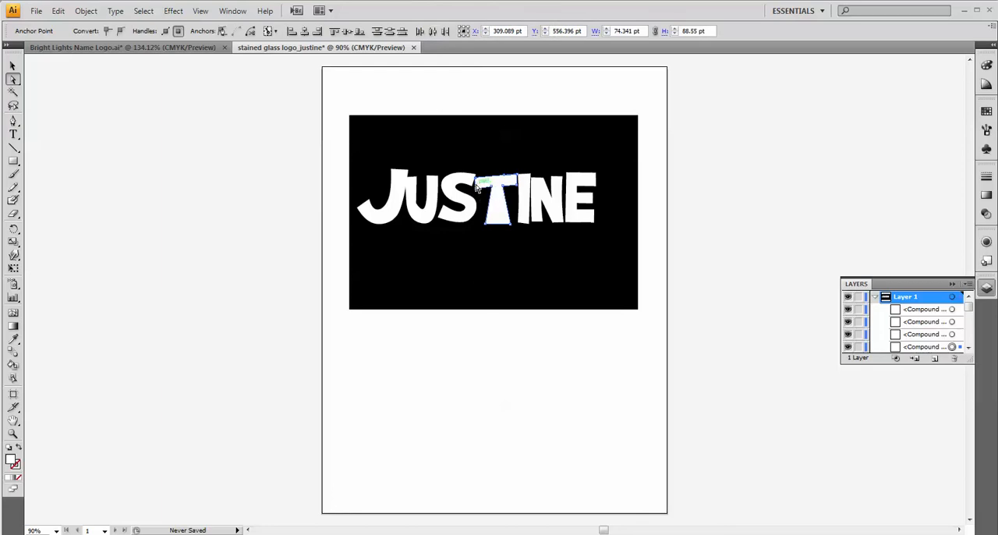
pyautogui.moveTo(475, 186); pyautogui.dragTo(465, 177)
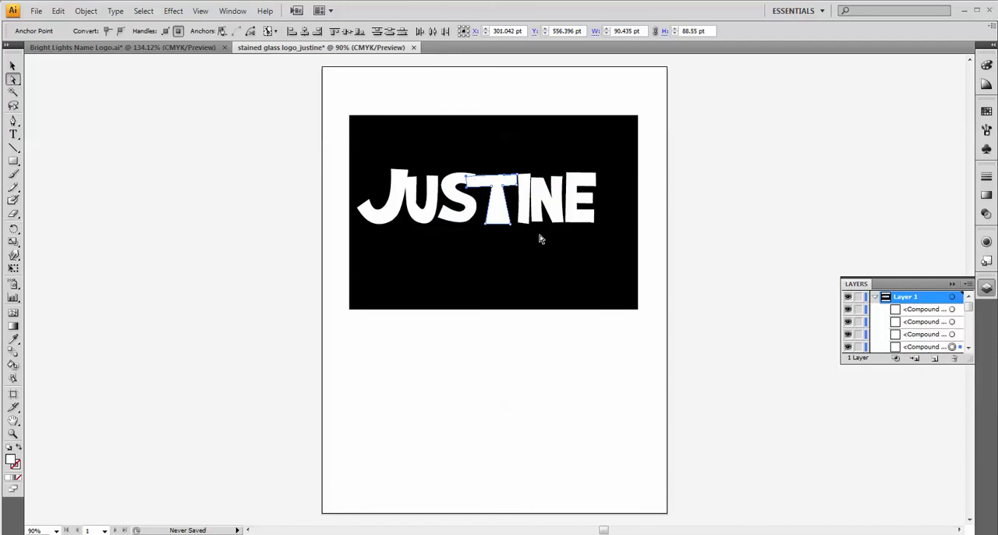
pyautogui.click(517, 187)
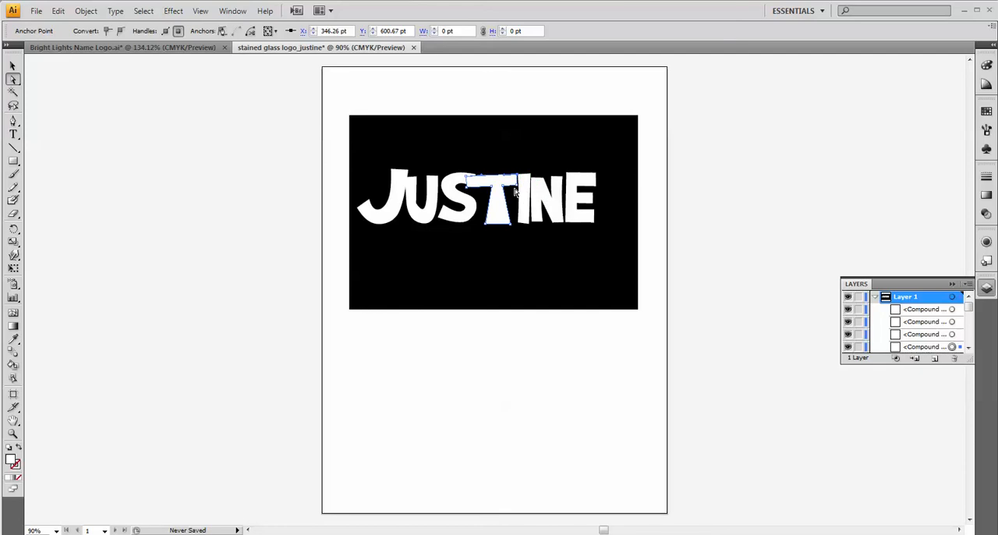
pyautogui.keyDown('shift'); pyautogui.click(520, 184); pyautogui.keyUp('shift')
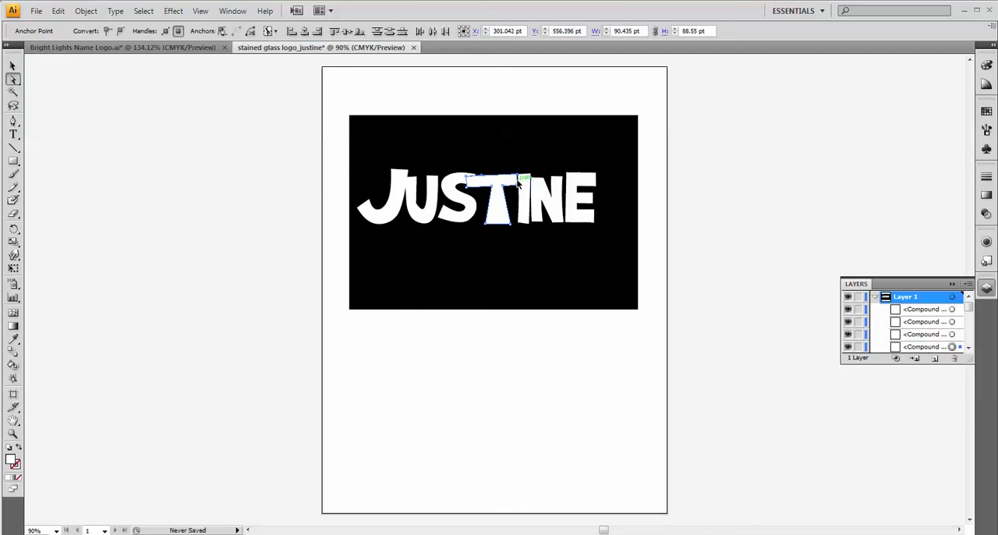
pyautogui.moveTo(517, 183); pyautogui.dragTo(524, 184)
# Thicken the T's crossbar by raising its top corner anchor points and lowering the bottom corner beside the I.
pyautogui.click(502, 161)
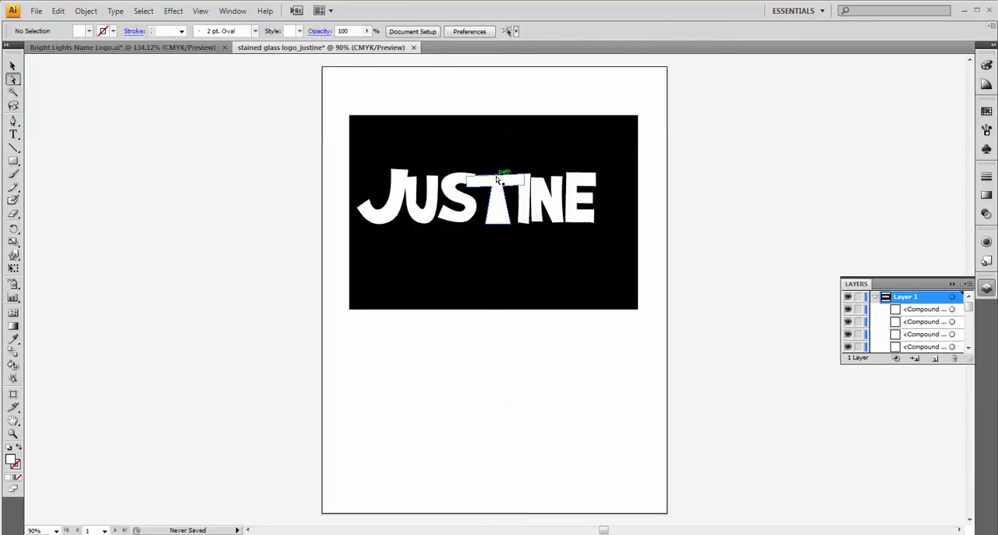
pyautogui.click(499, 178)
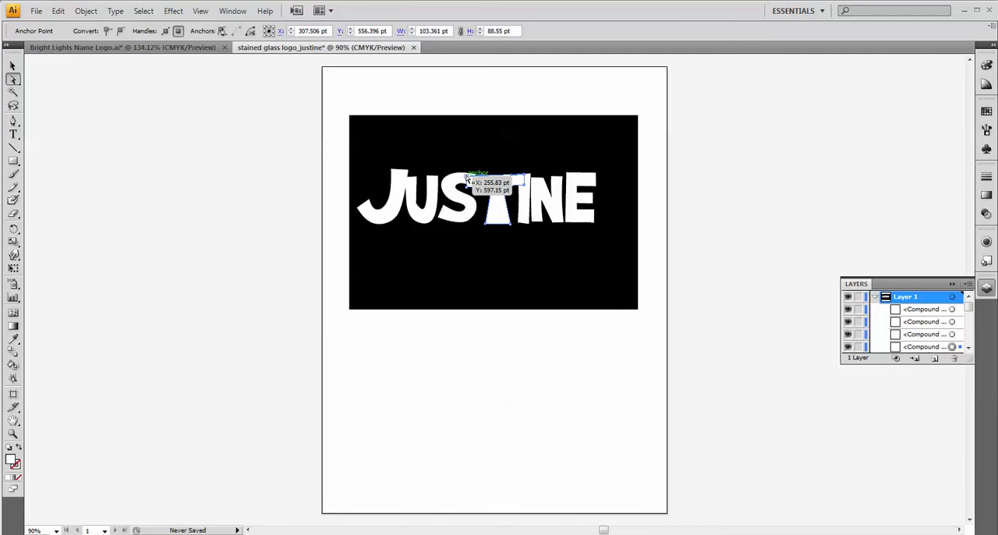
pyautogui.moveTo(467, 178); pyautogui.dragTo(525, 169)
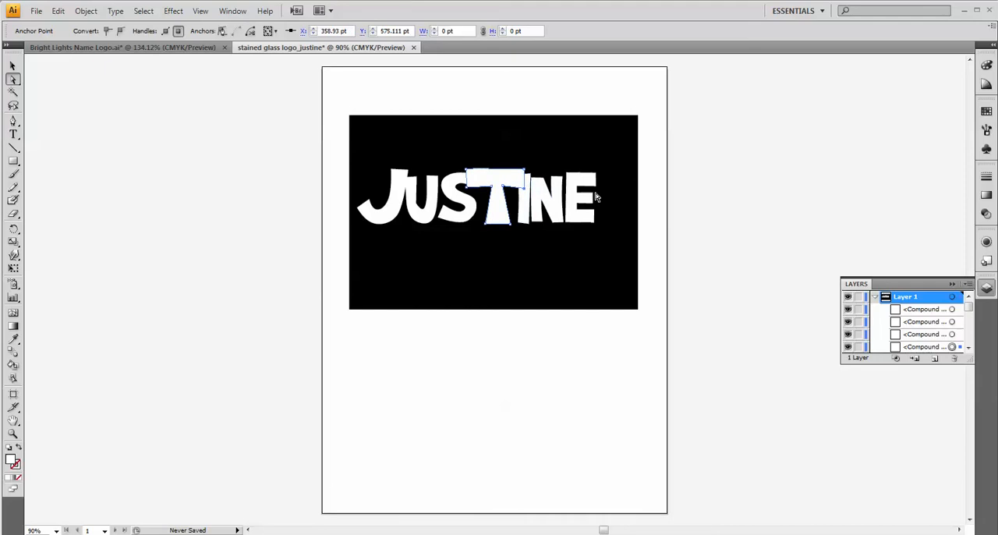
# Select the letter N and examine the overlapping white lettering in the Bright Lights Name Logo document for comparison.
pyautogui.click(556, 211)
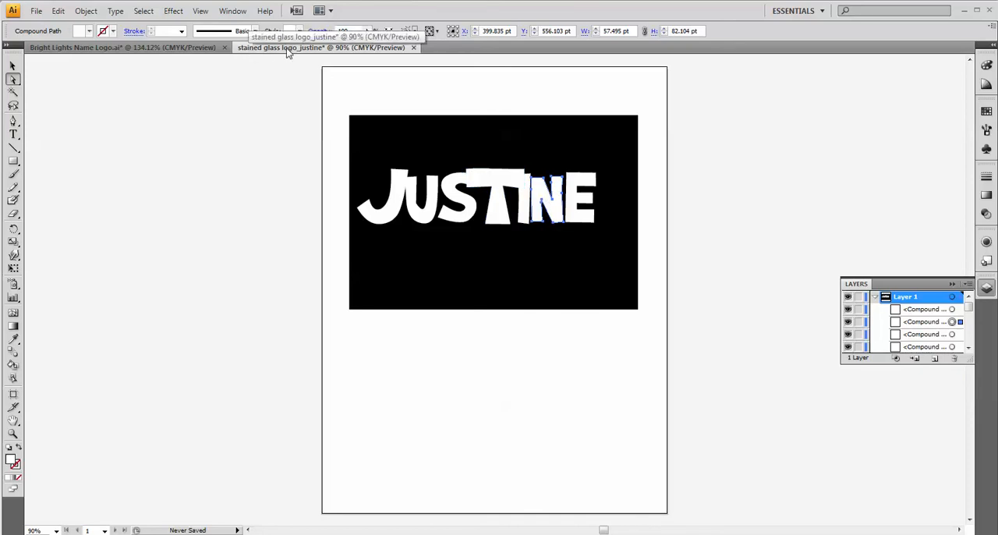
pyautogui.click(190, 49)
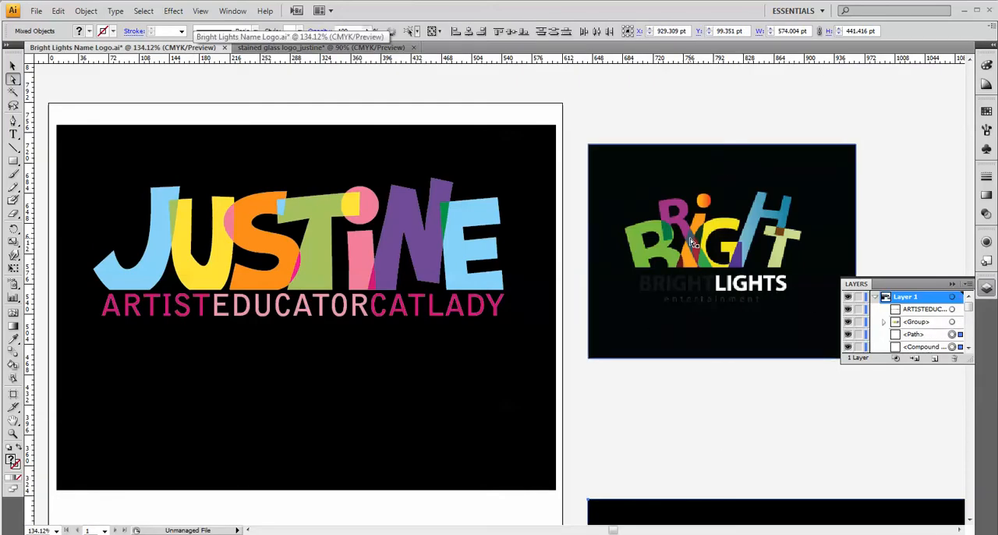
pyautogui.scroll(-7, 691, 244)
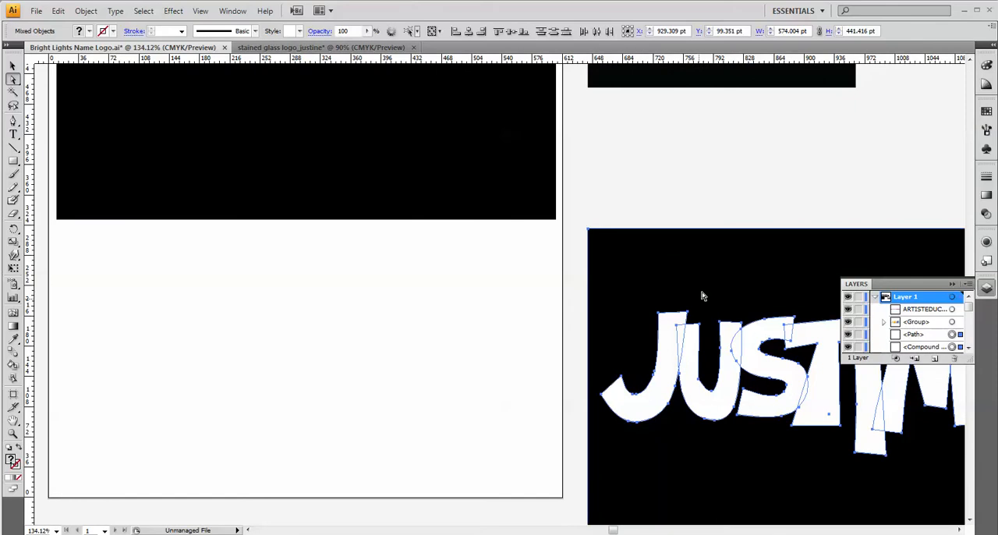
# Deselect everything, move the black background rectangle aside and select the complete white overlapping lettering in the Bright Lights Name Logo document.
pyautogui.moveTo(727, 275); pyautogui.dragTo(337, 214)
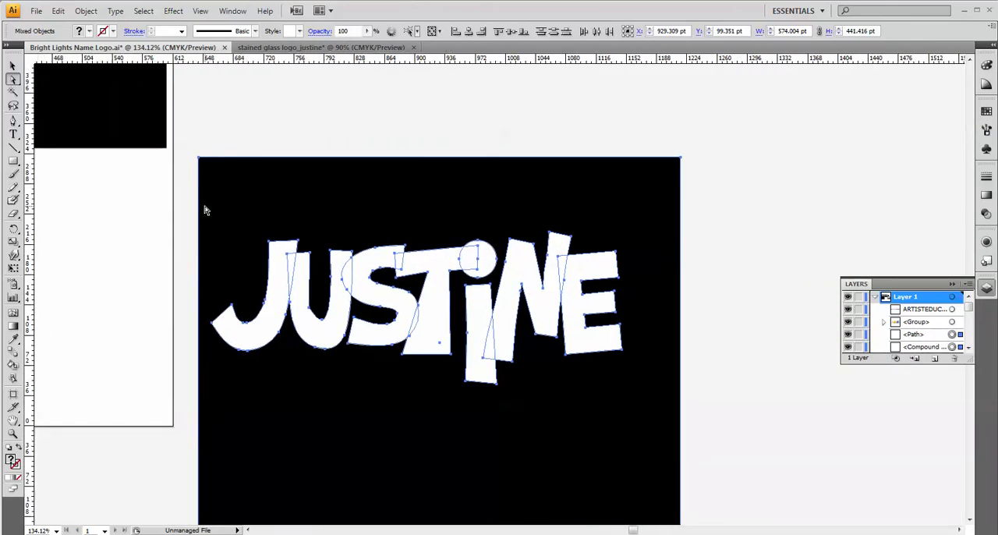
pyautogui.click(232, 127)
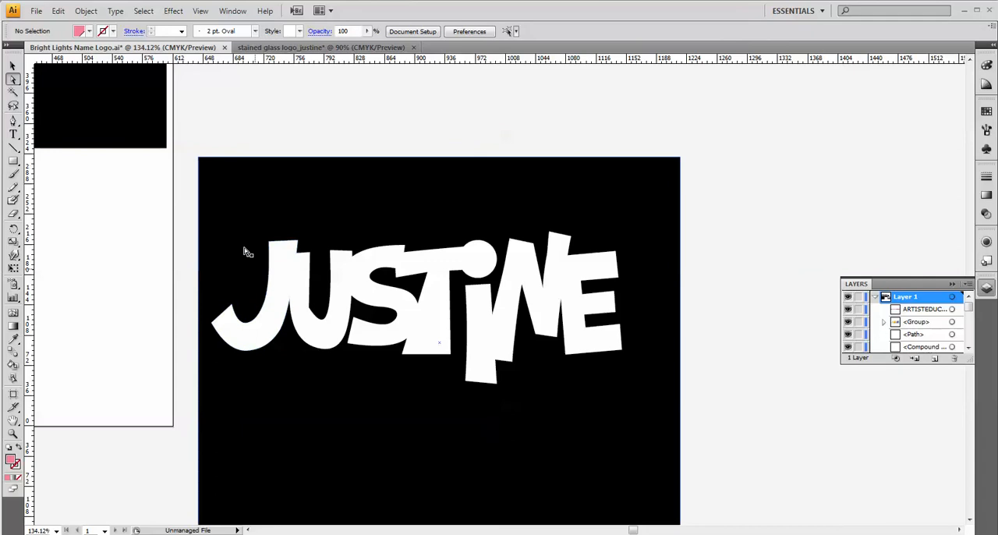
pyautogui.moveTo(211, 216); pyautogui.dragTo(753, 367)
pyautogui.moveTo(194, 193); pyautogui.dragTo(635, 462)
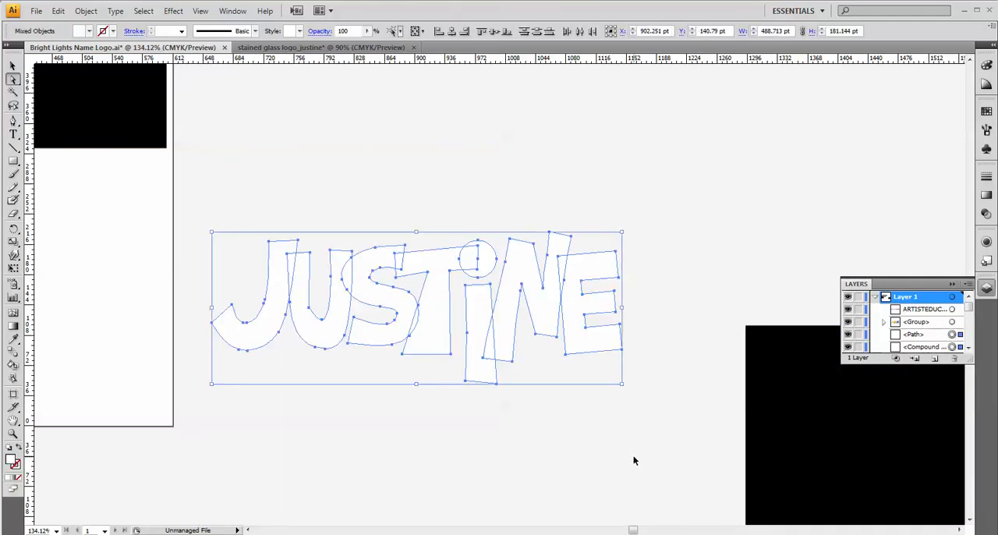
# Replace the lettering in the stained glass logo document with the copied overlapping letters, positioned on the black rectangle.
pyautogui.click(336, 49)
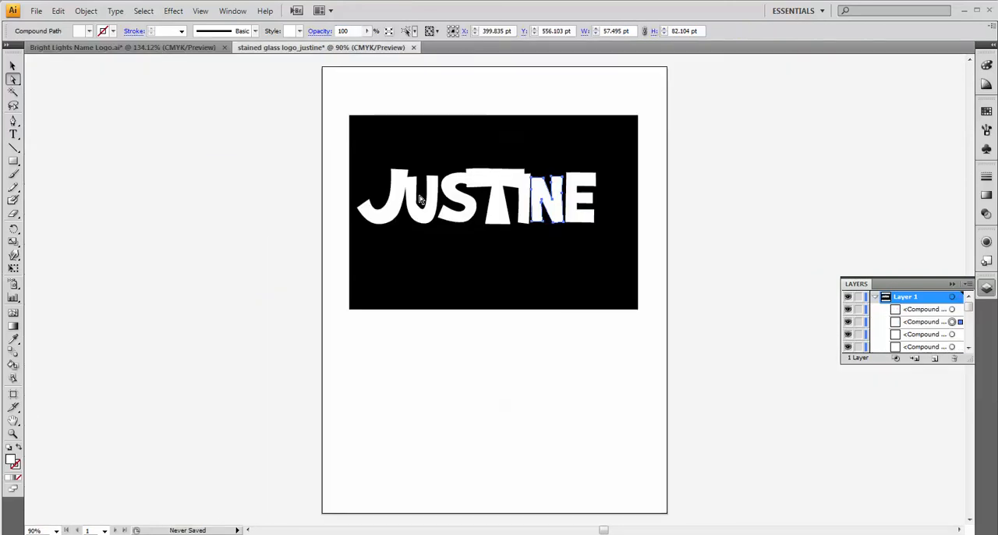
pyautogui.moveTo(361, 161); pyautogui.dragTo(601, 242)
pyautogui.press('Delete')
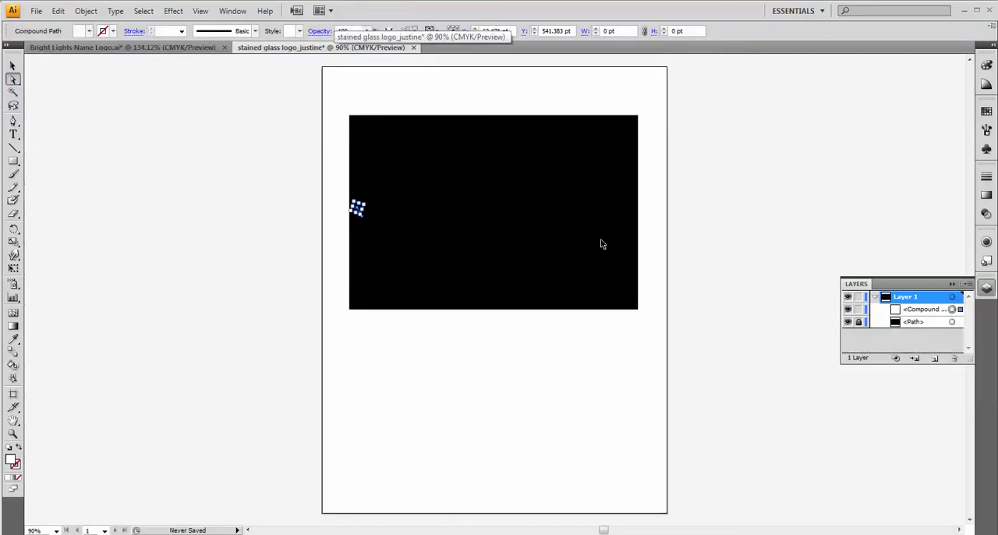
pyautogui.hotkey('ctrl', 'v')
pyautogui.moveTo(516, 298); pyautogui.dragTo(512, 211)
pyautogui.click(717, 211)
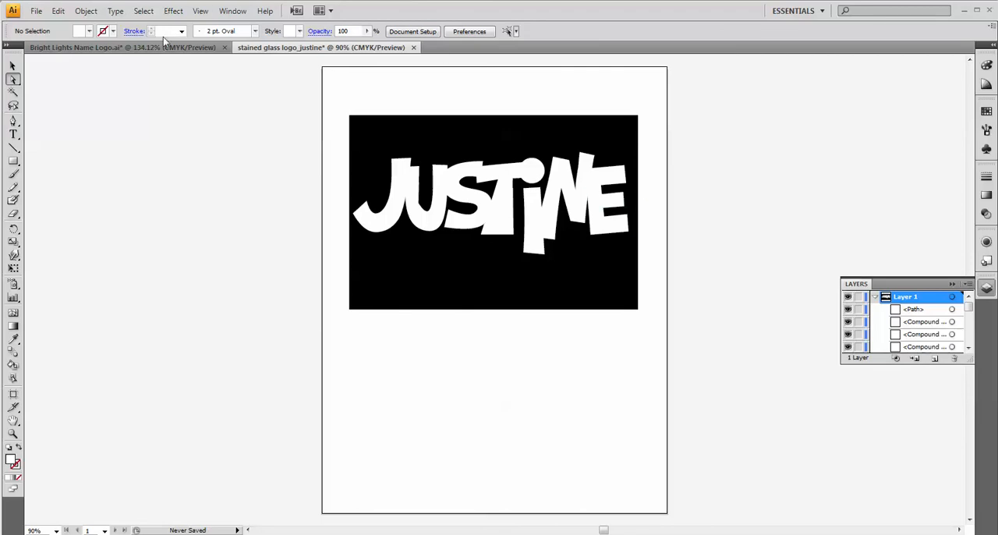
# Select all the white letters, including the I's dot, and split them at their overlaps with the Pathfinder Divide operation.
pyautogui.click(396, 190)
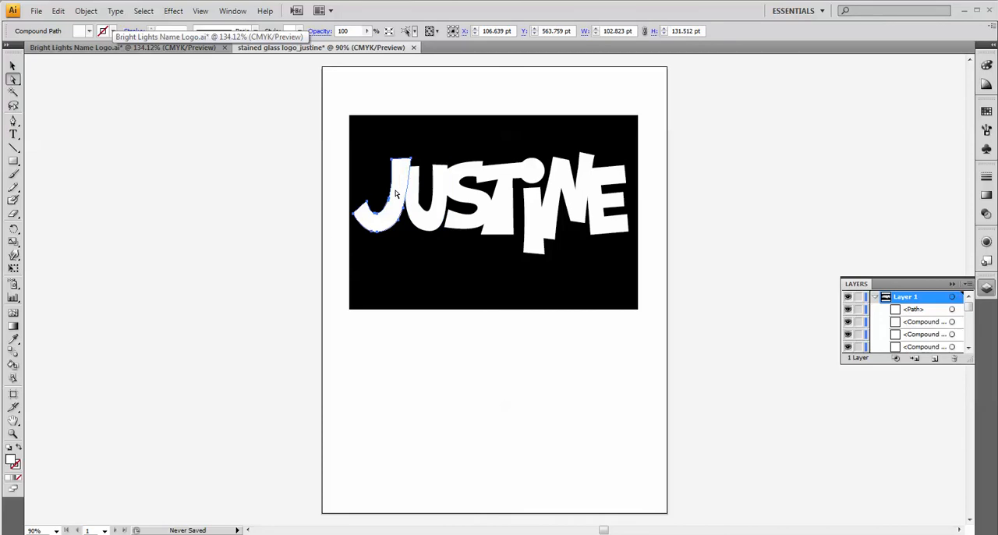
pyautogui.keyDown('shift'); pyautogui.click(441, 216); pyautogui.keyUp('shift')
pyautogui.keyDown('shift'); pyautogui.click(460, 197); pyautogui.keyUp('shift')
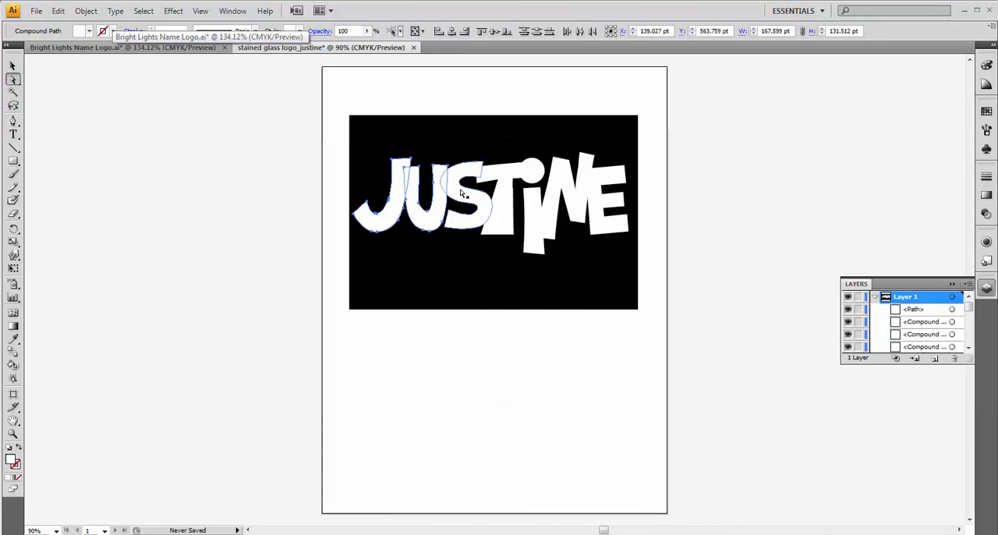
pyautogui.keyDown('shift'); pyautogui.click(505, 175); pyautogui.keyUp('shift')
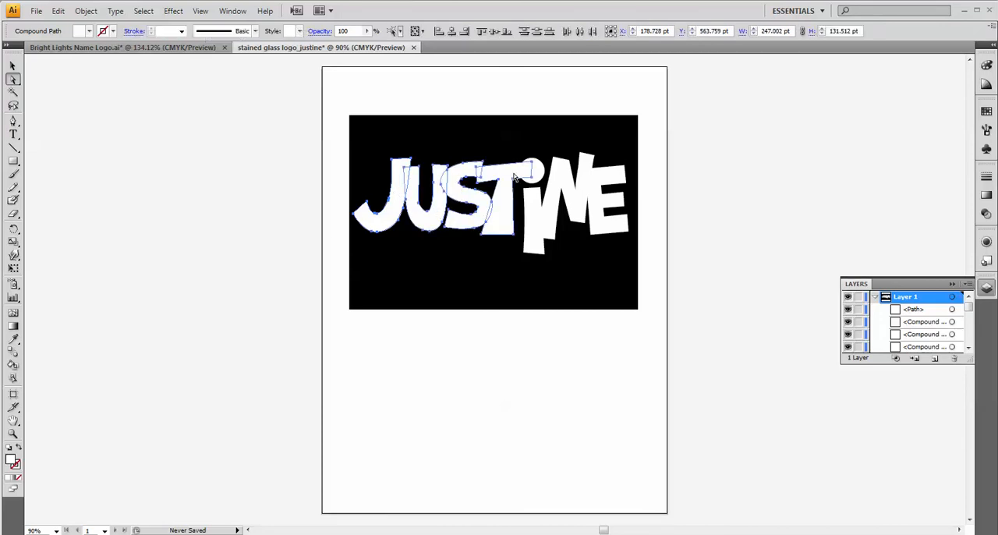
pyautogui.keyDown('shift'); pyautogui.click(537, 173); pyautogui.keyUp('shift')
pyautogui.keyDown('shift'); pyautogui.click(533, 224); pyautogui.keyUp('shift')
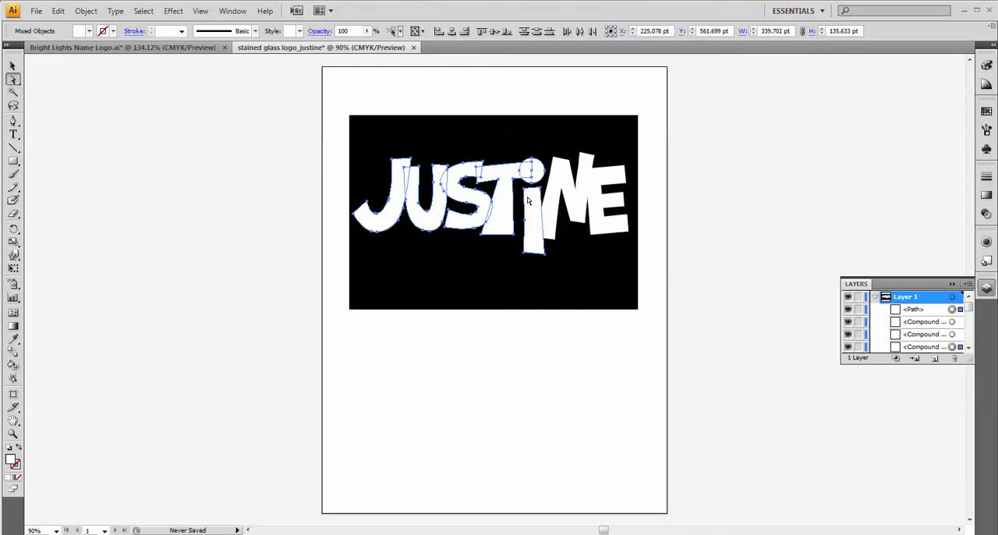
pyautogui.keyDown('shift'); pyautogui.click(571, 201); pyautogui.keyUp('shift')
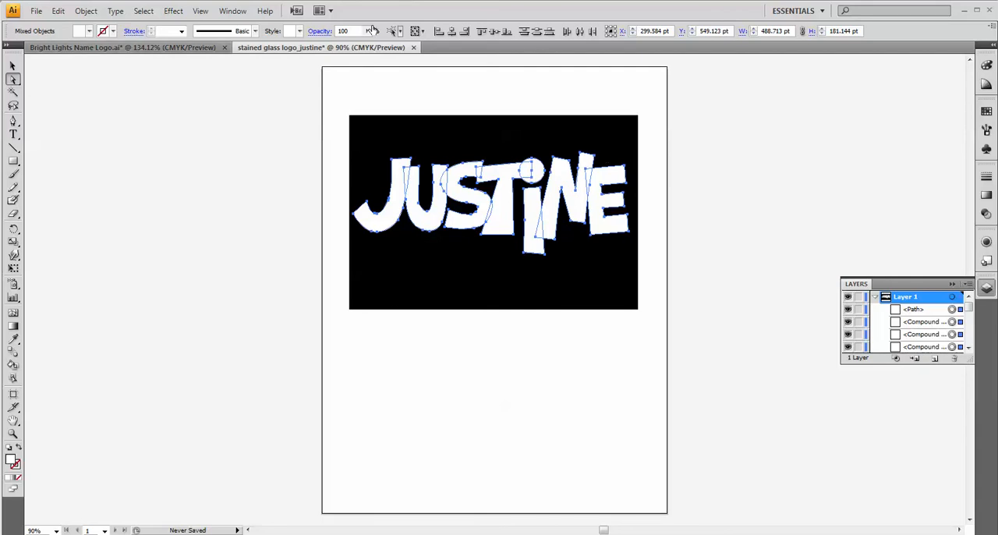
pyautogui.click(233, 11)
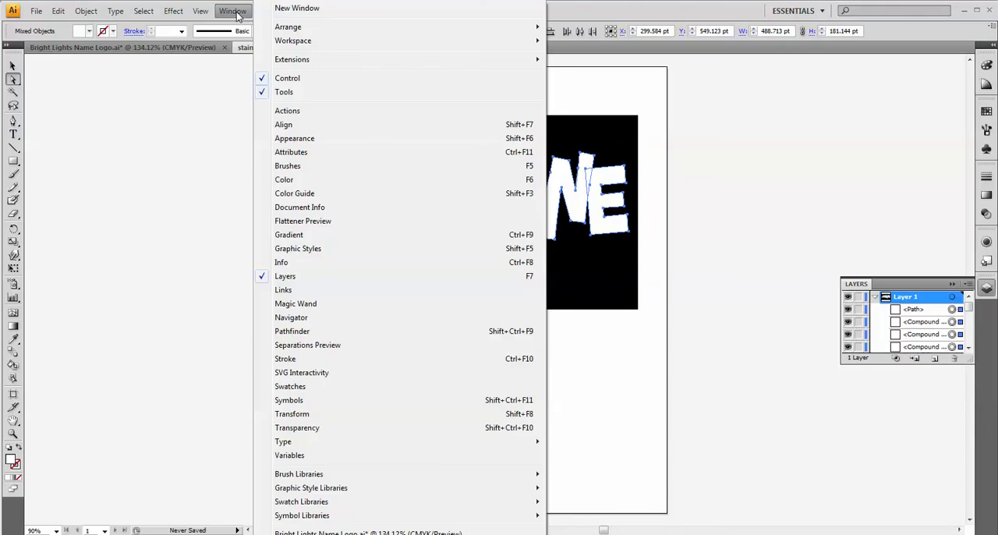
pyautogui.click(305, 332)
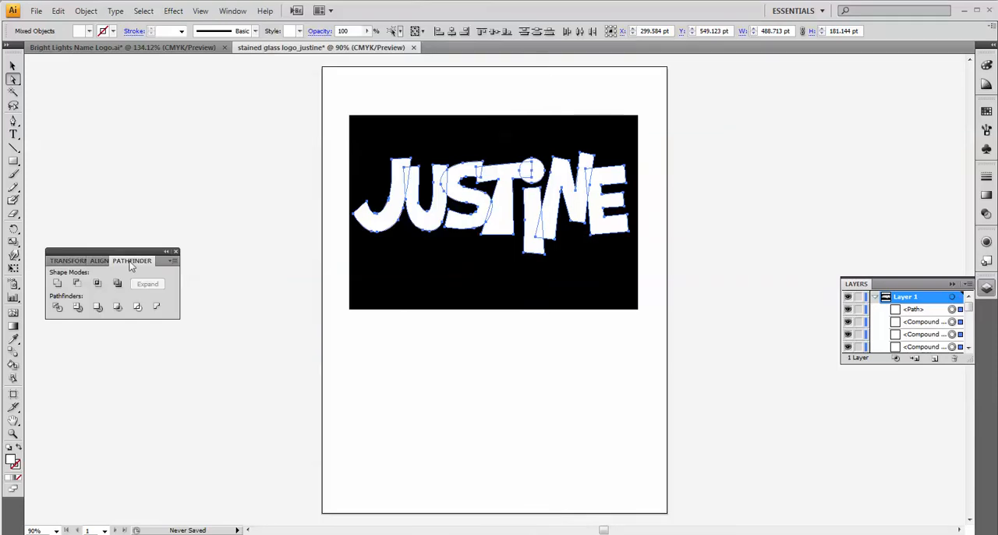
pyautogui.moveTo(131, 261); pyautogui.dragTo(703, 113)
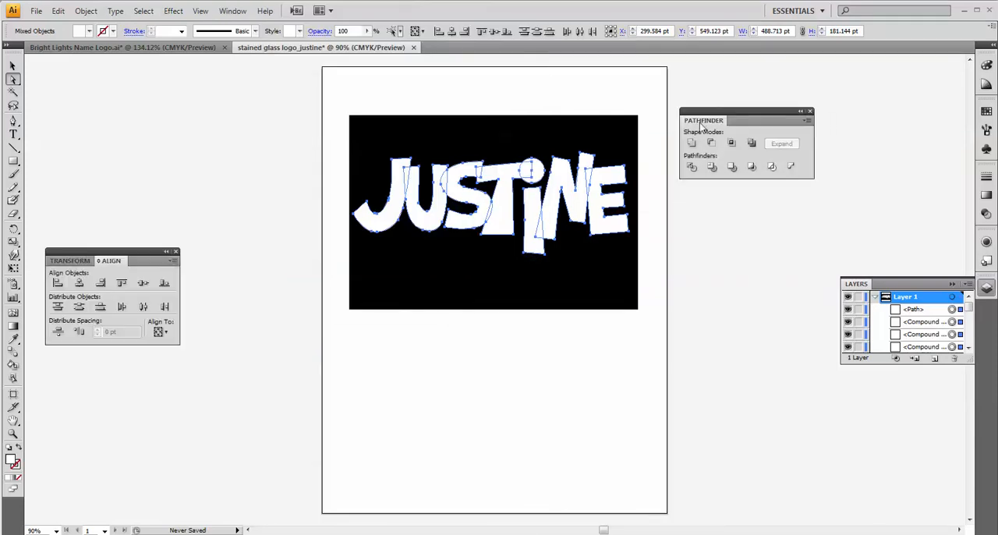
pyautogui.click(176, 251)
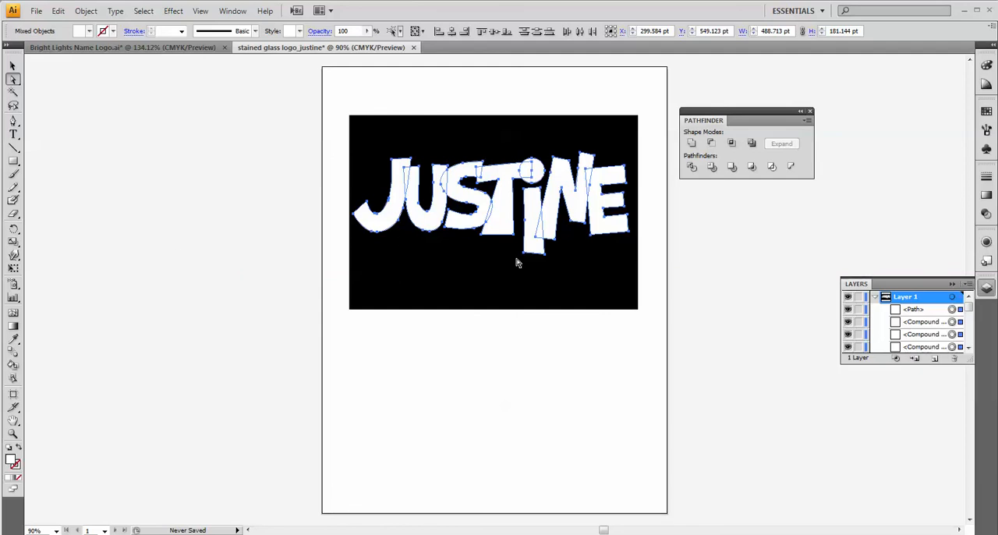
pyautogui.click(691, 168)
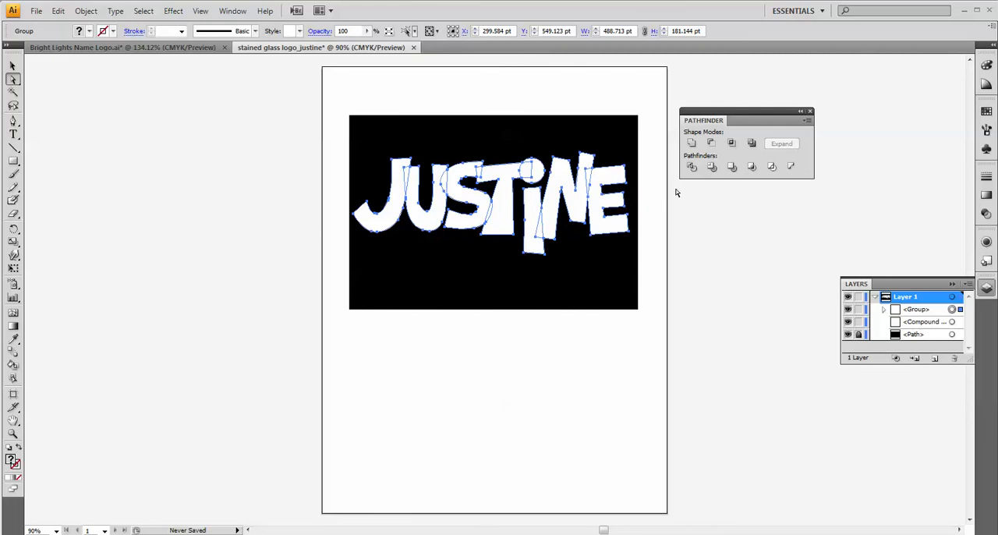
# Open the TRUMATCH color book and enlarge its swatch display beside the artboard, undoing any fill applied to the lettering.
pyautogui.click(951, 283)
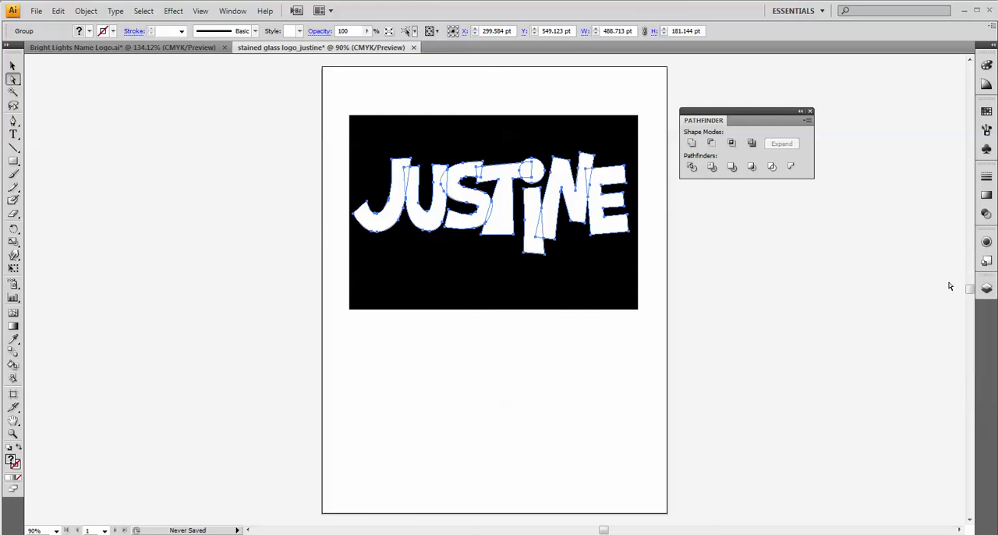
pyautogui.click(987, 112)
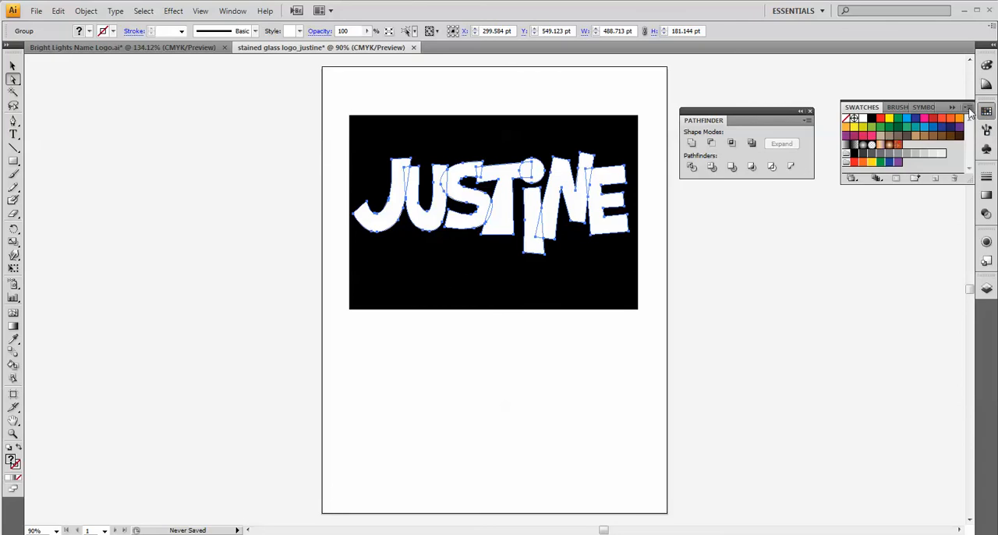
pyautogui.click(969, 108)
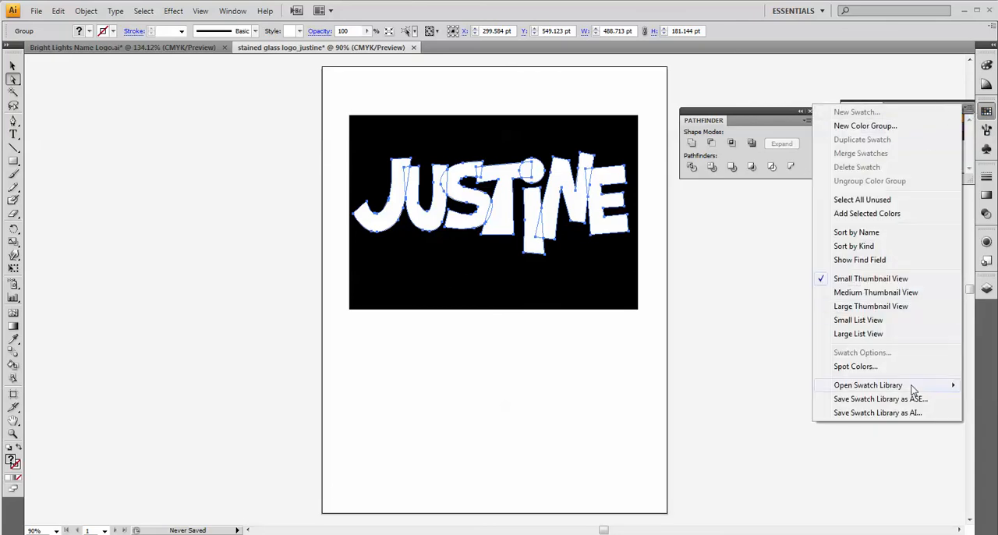
pyautogui.moveTo(914, 390)
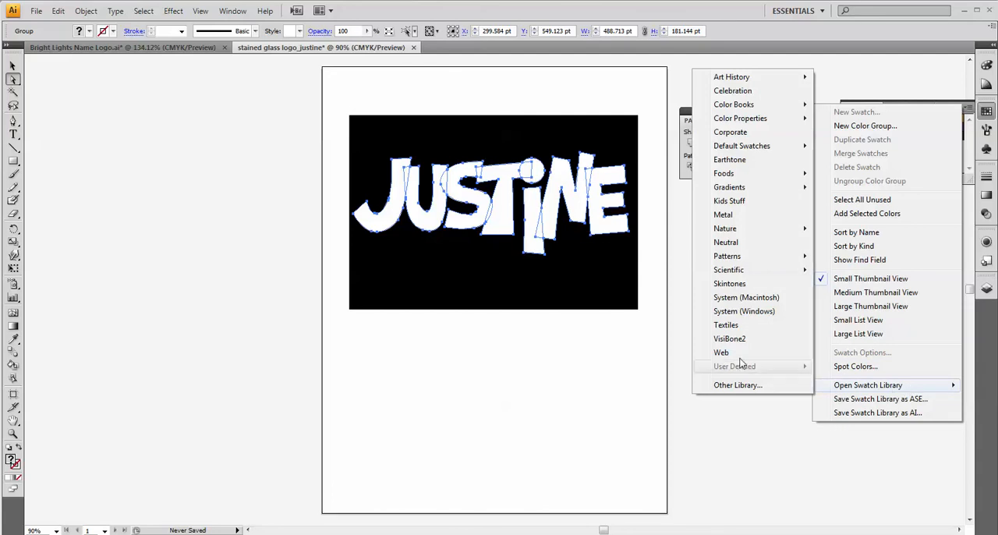
pyautogui.moveTo(764, 107)
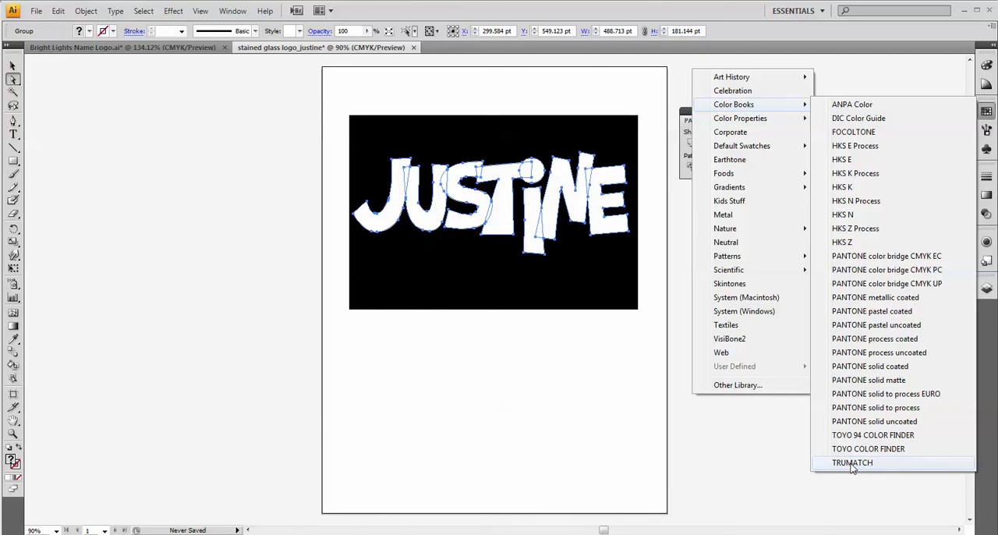
pyautogui.click(854, 463)
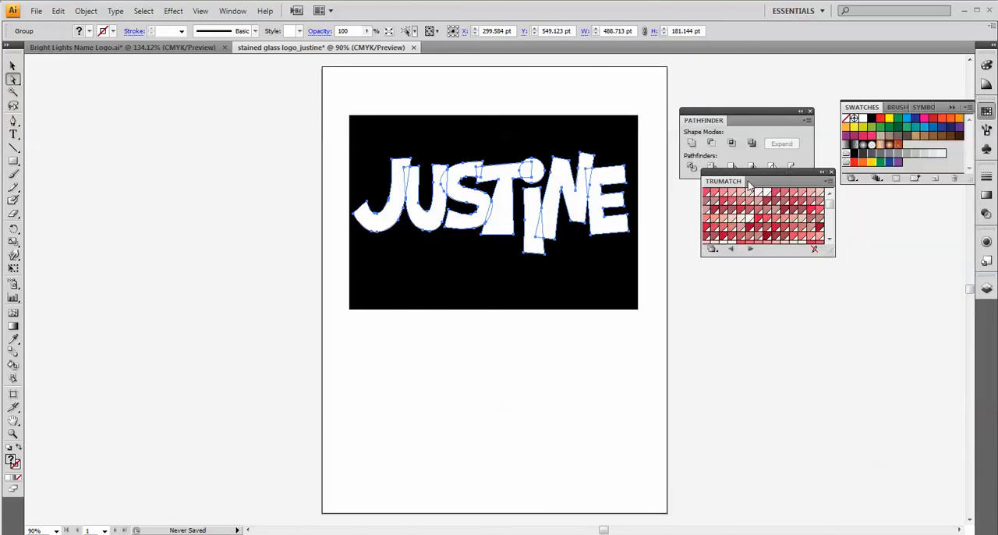
pyautogui.moveTo(727, 185); pyautogui.dragTo(234, 78)
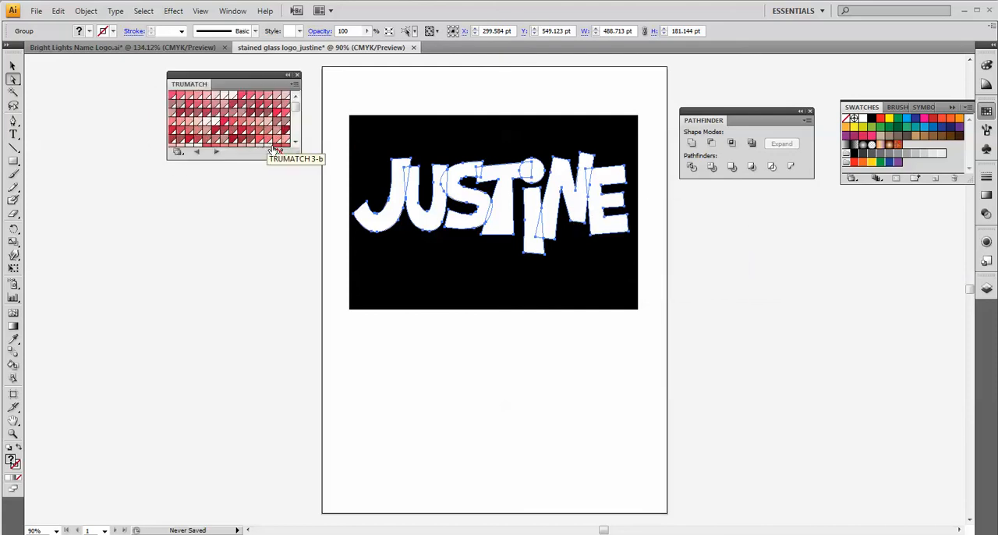
pyautogui.moveTo(295, 153); pyautogui.dragTo(301, 502)
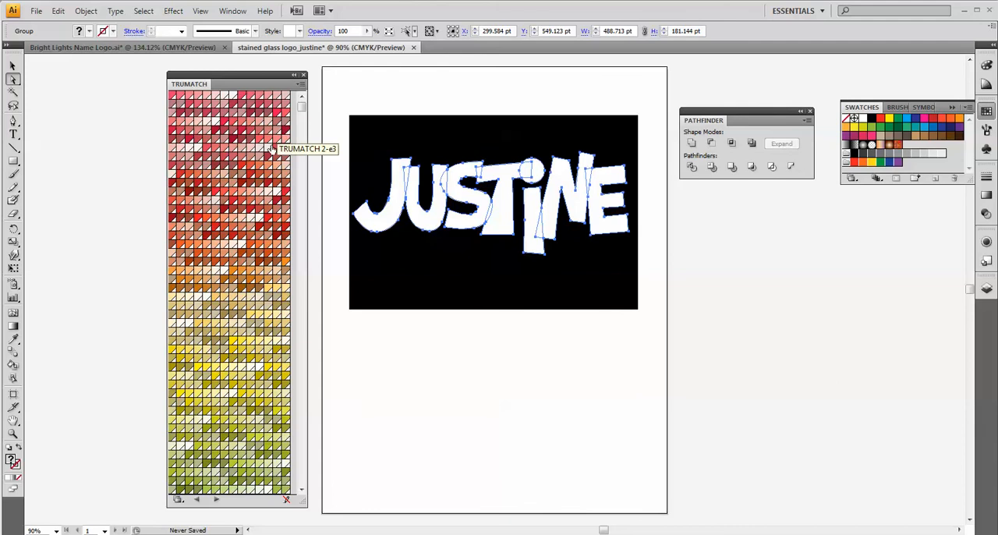
pyautogui.click(173, 213)
pyautogui.moveTo(168, 211); pyautogui.dragTo(53, 199)
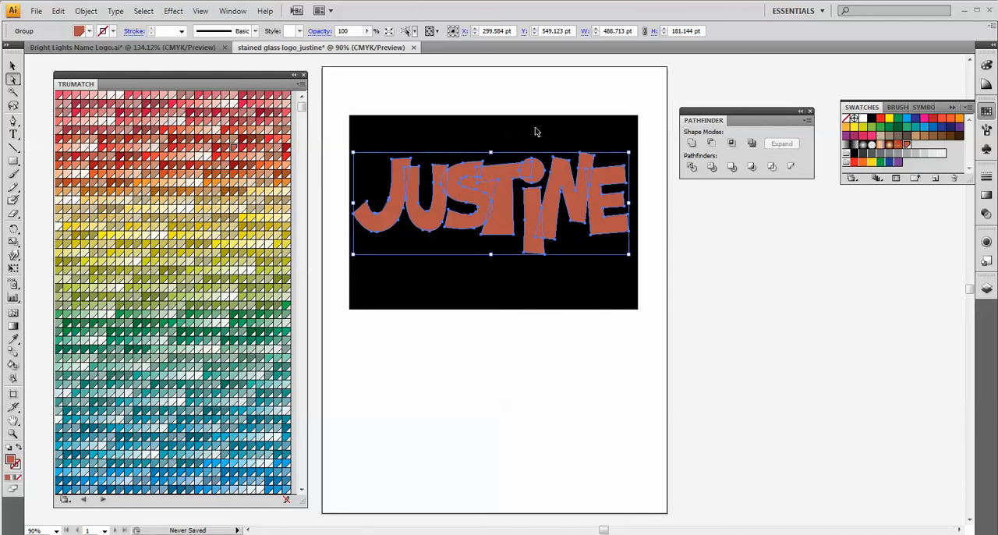
pyautogui.hotkey('ctrl', 'z')
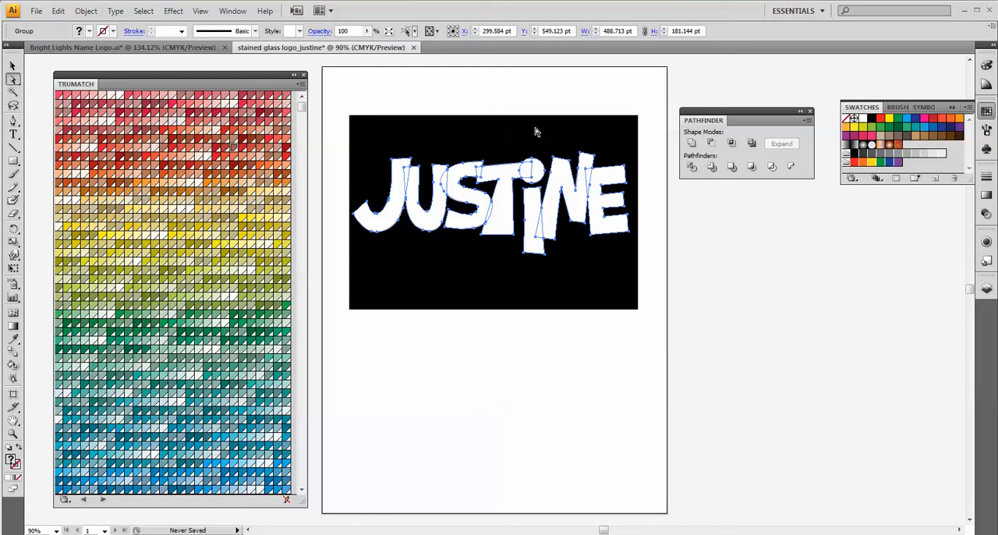
# Fill the main shape of the J with dark teal and its overlap with the U with yellow from TRUMATCH.
pyautogui.click(413, 94)
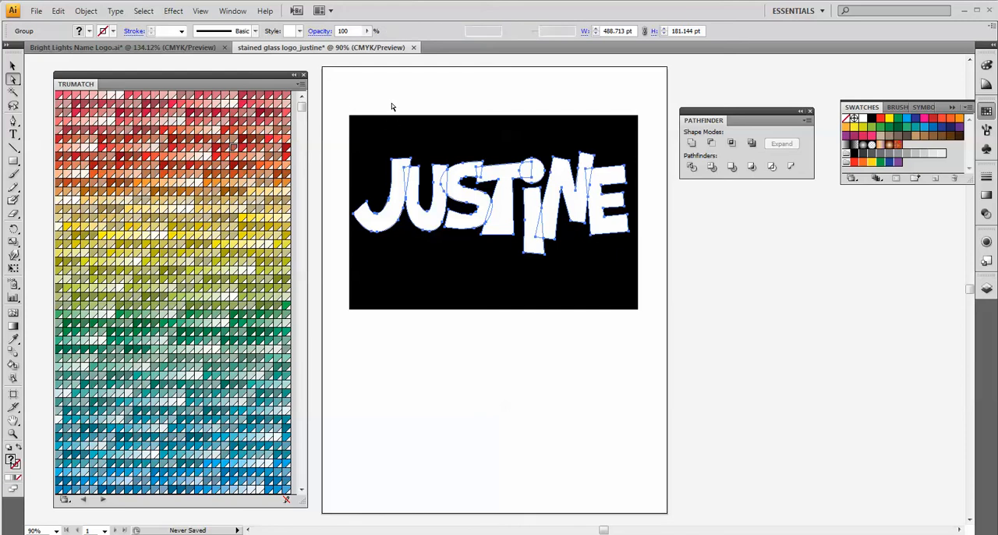
pyautogui.click(400, 177)
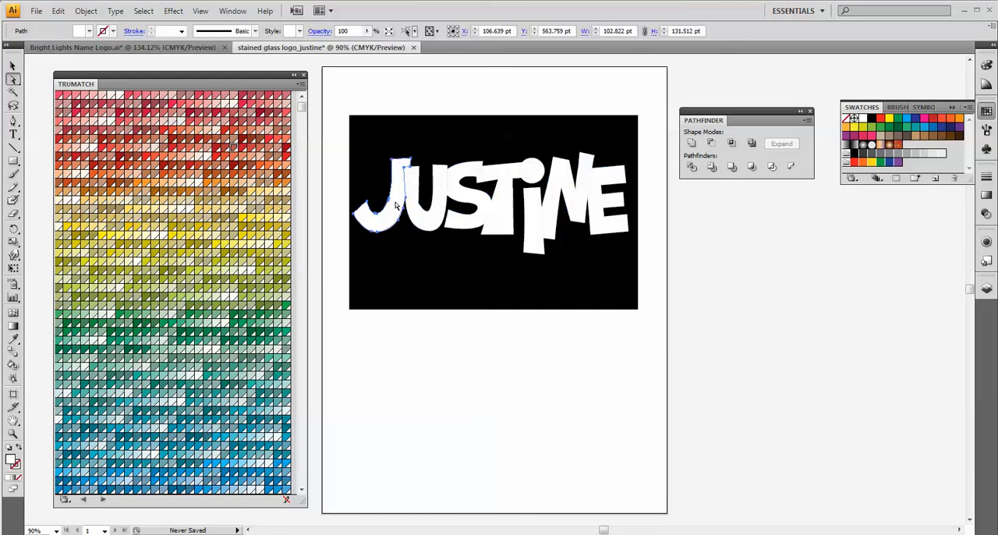
pyautogui.click(217, 412)
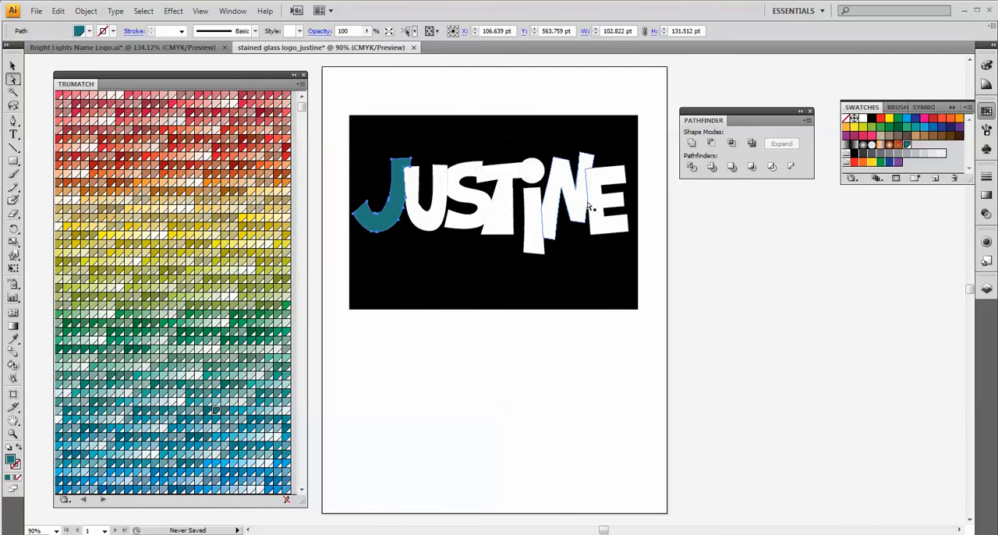
pyautogui.click(406, 176)
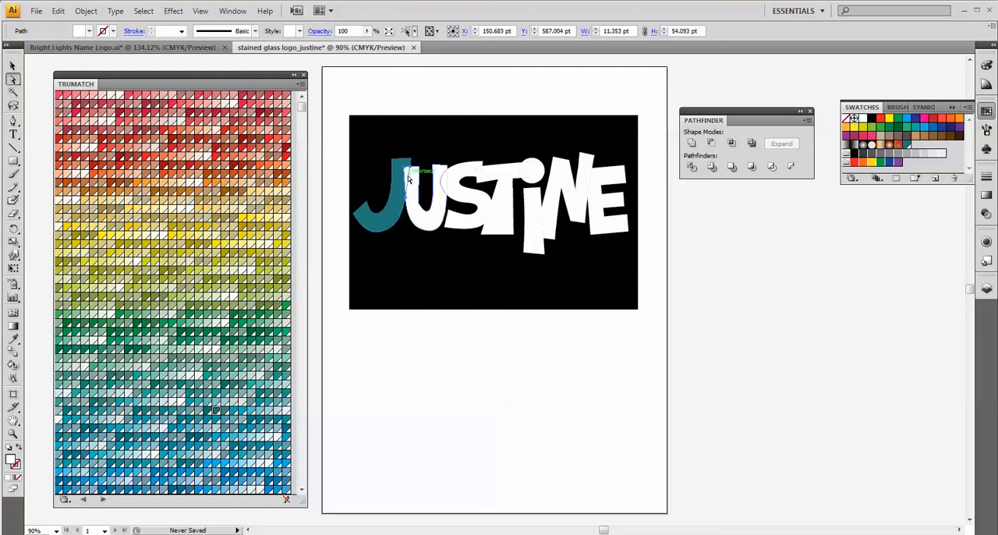
pyautogui.click(197, 229)
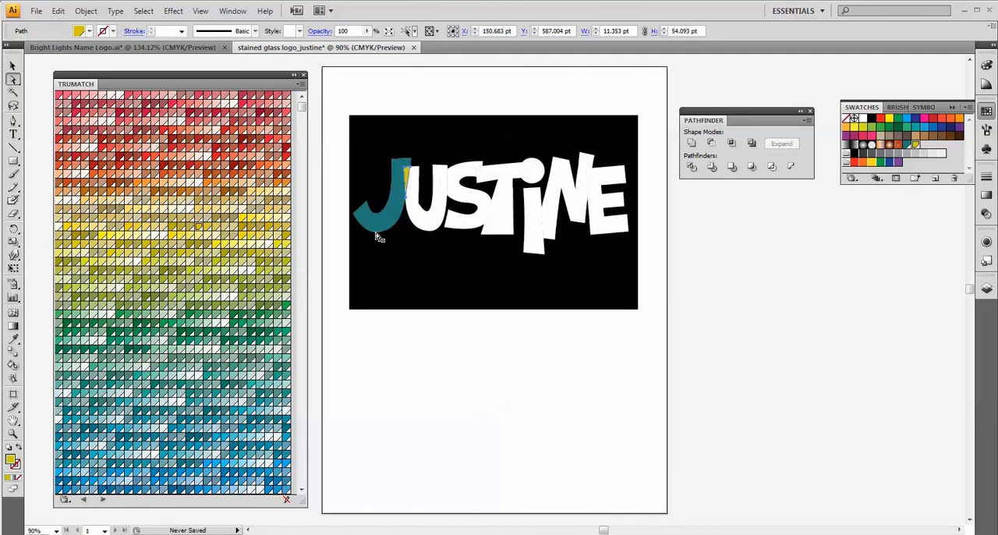
# Fill the main shape of the U with bright pinkish red and the main shape of the S with green.
pyautogui.click(425, 223)
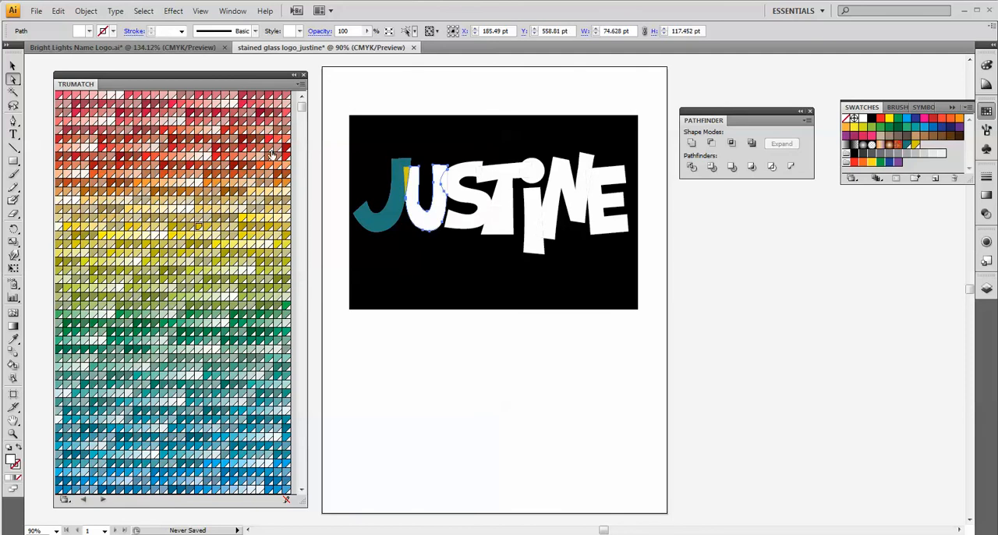
pyautogui.click(243, 105)
pyautogui.click(460, 193)
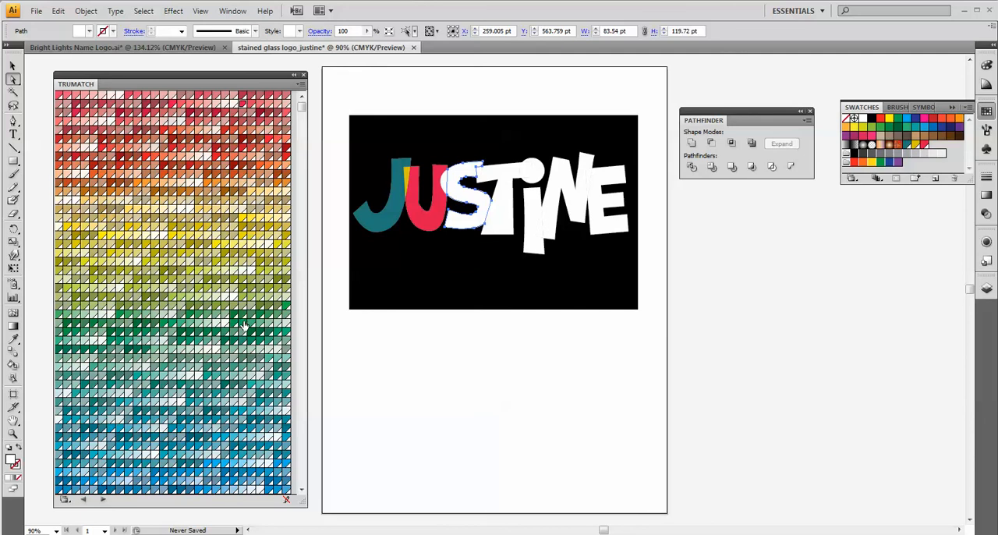
pyautogui.click(242, 325)
# Fill the U–S overlap with light pink and the main shape of the T with pale blue from TRUMATCH.
pyautogui.click(443, 184)
pyautogui.click(442, 182)
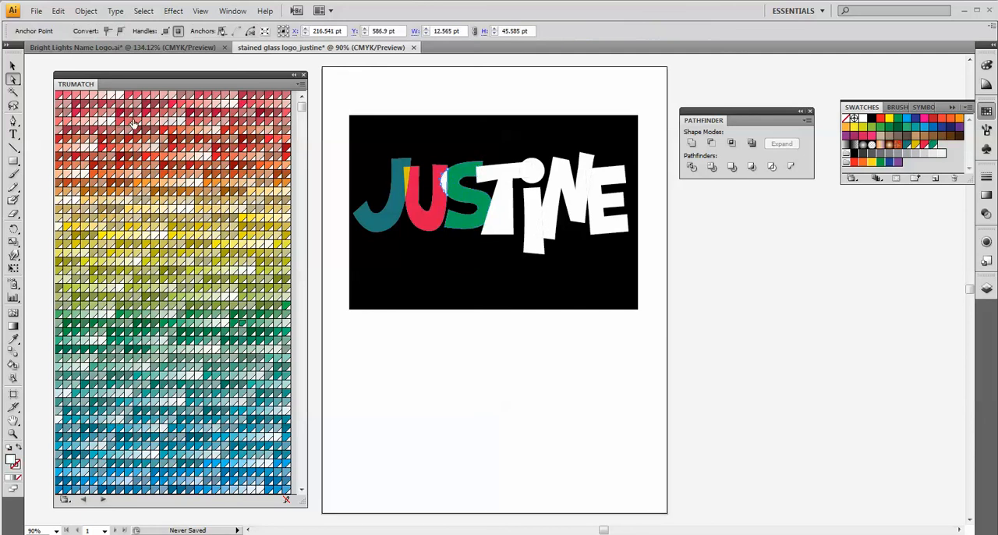
pyautogui.click(473, 216)
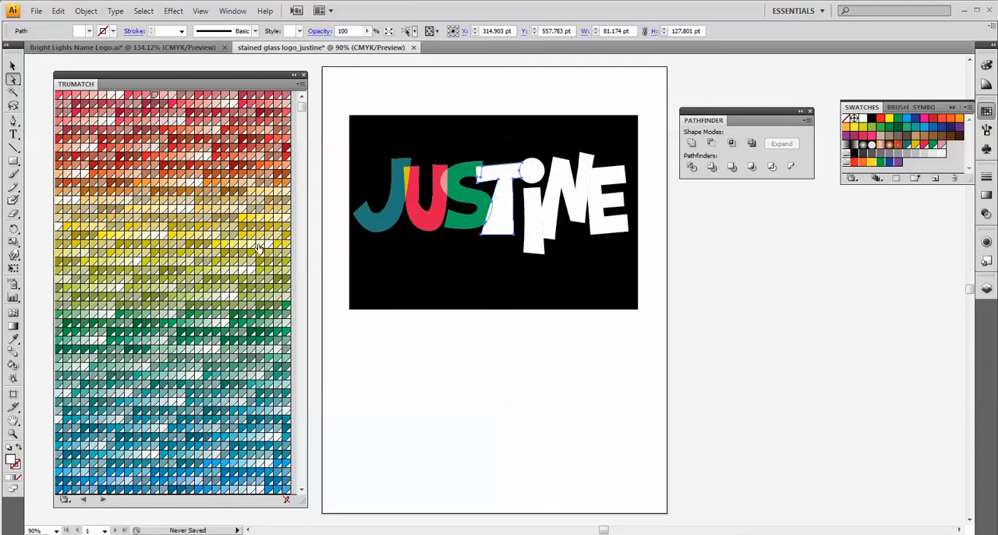
pyautogui.scroll(-5, 136, 286)
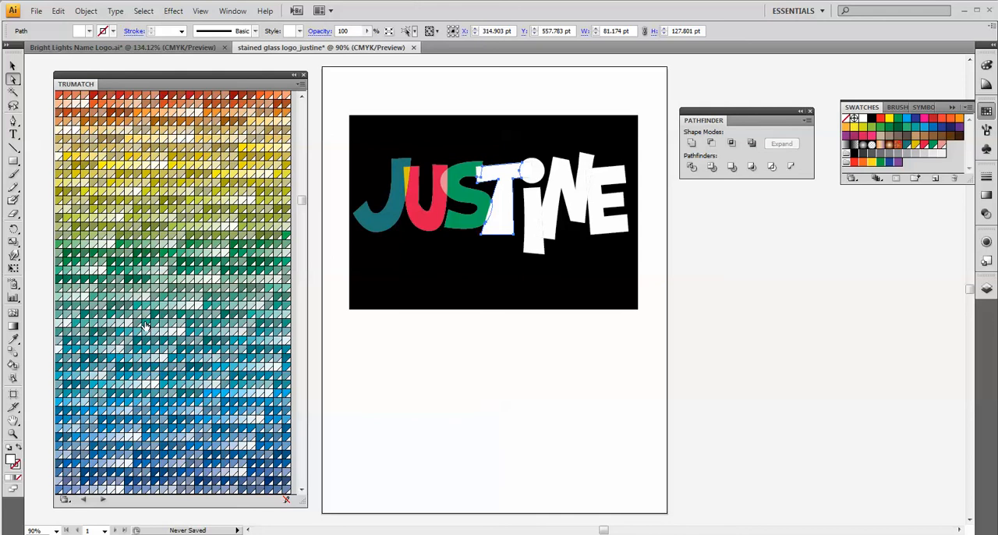
pyautogui.click(145, 334)
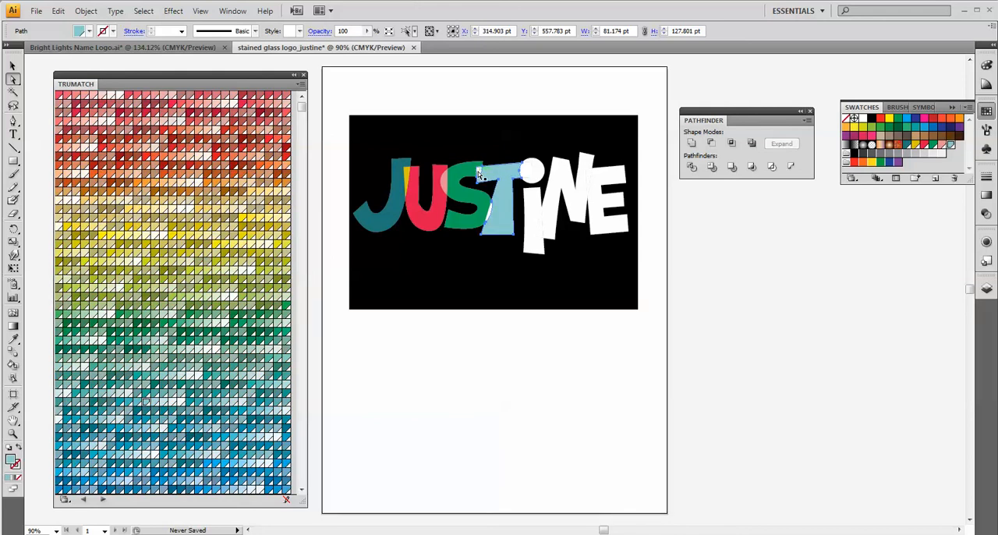
# Fill both S–T overlaps with orange, and colour the I's dot blue with olive where it overlaps the T.
pyautogui.click(480, 172)
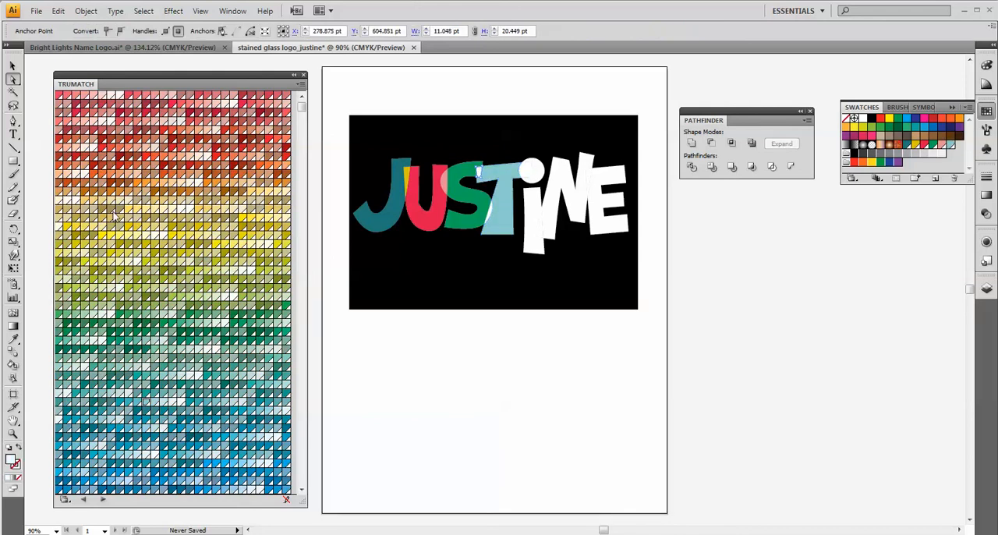
pyautogui.click(259, 167)
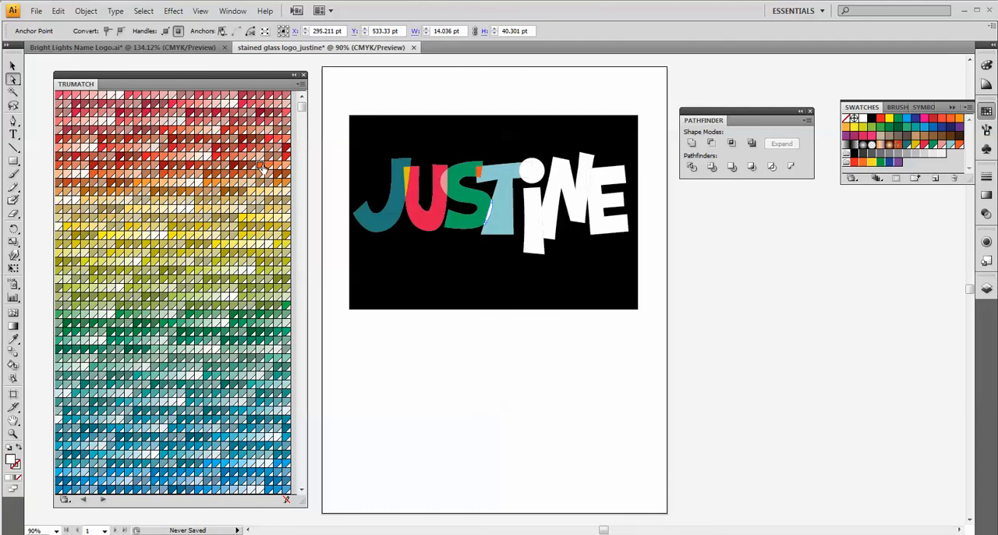
pyautogui.click(531, 170)
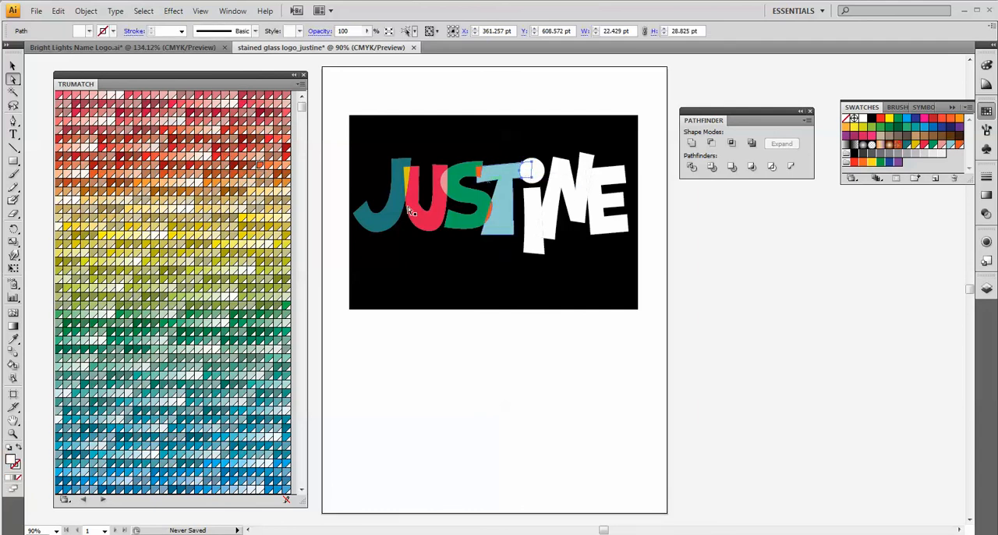
pyautogui.click(264, 260)
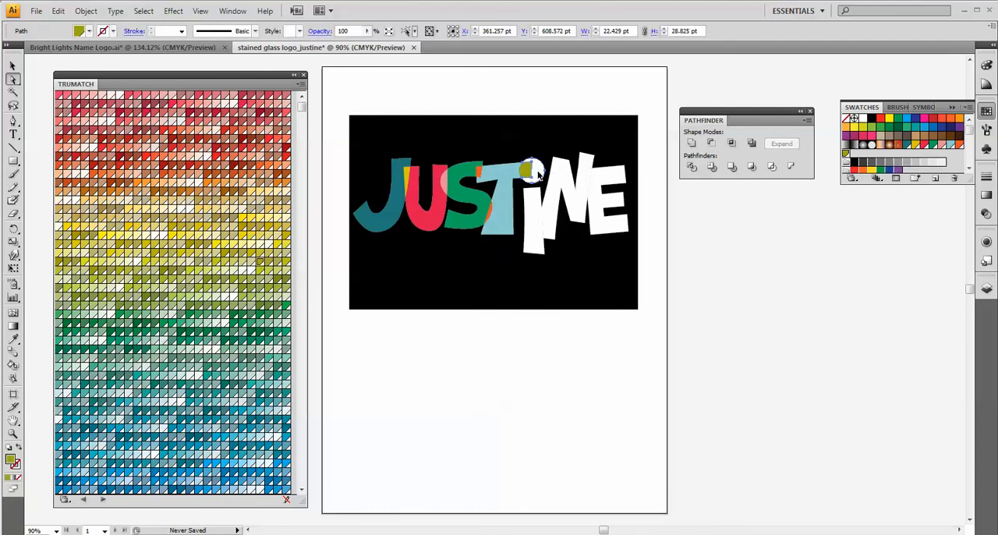
pyautogui.click(233, 414)
# Fill the stem of the I with bright yellow and the main shape of the N with coral pink.
pyautogui.click(531, 247)
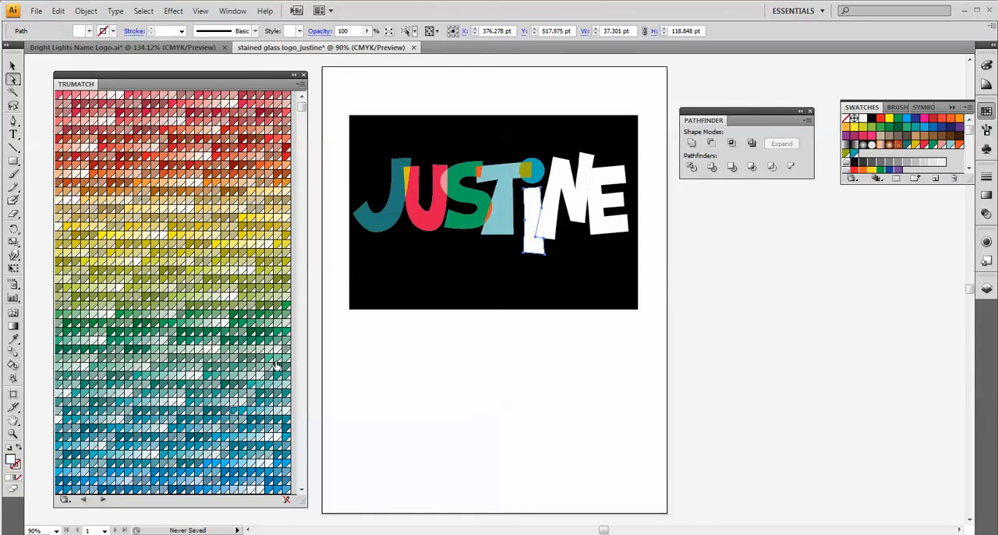
pyautogui.click(174, 238)
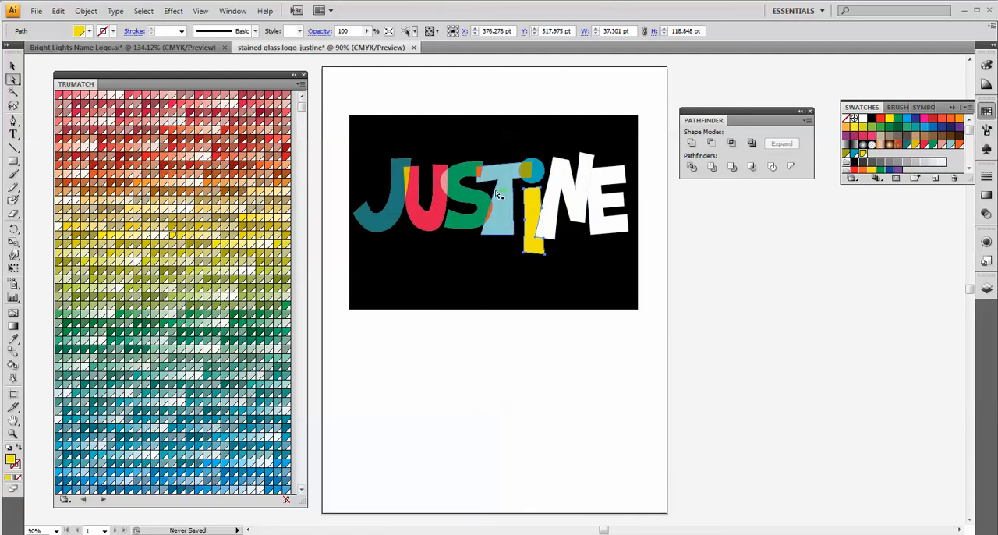
pyautogui.click(565, 191)
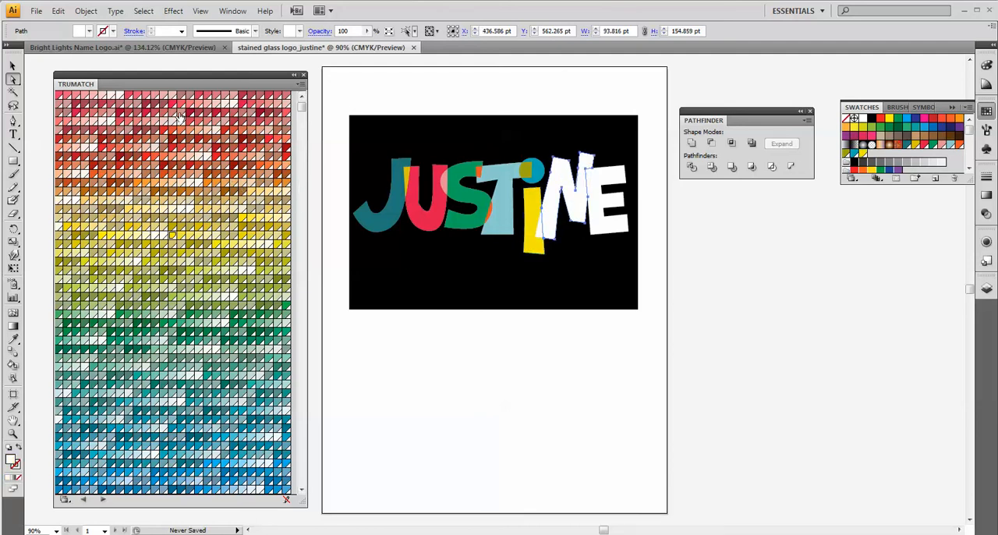
pyautogui.click(204, 97)
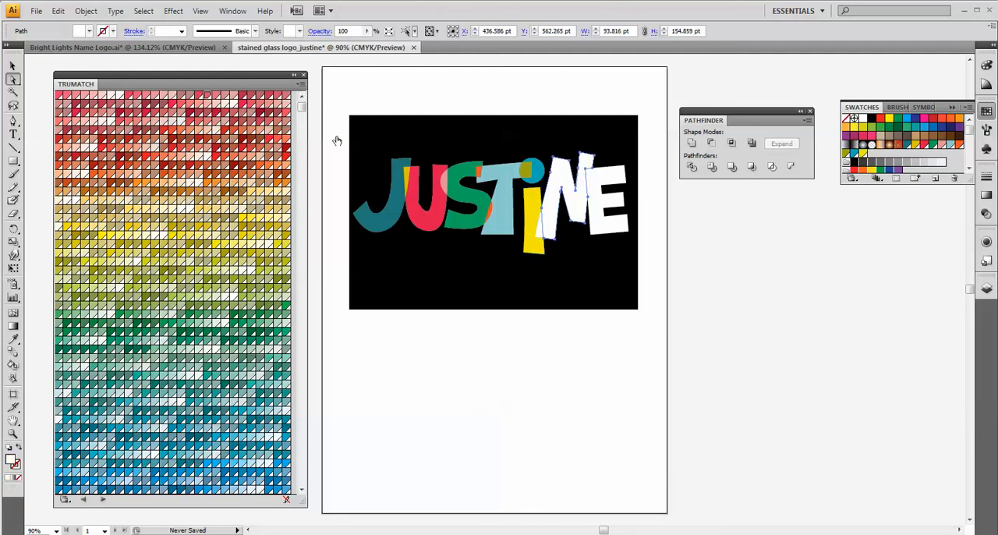
# Fill the I–N overlap with dark green and the main shape of the E with muted grey-green.
pyautogui.click(538, 232)
pyautogui.click(538, 232)
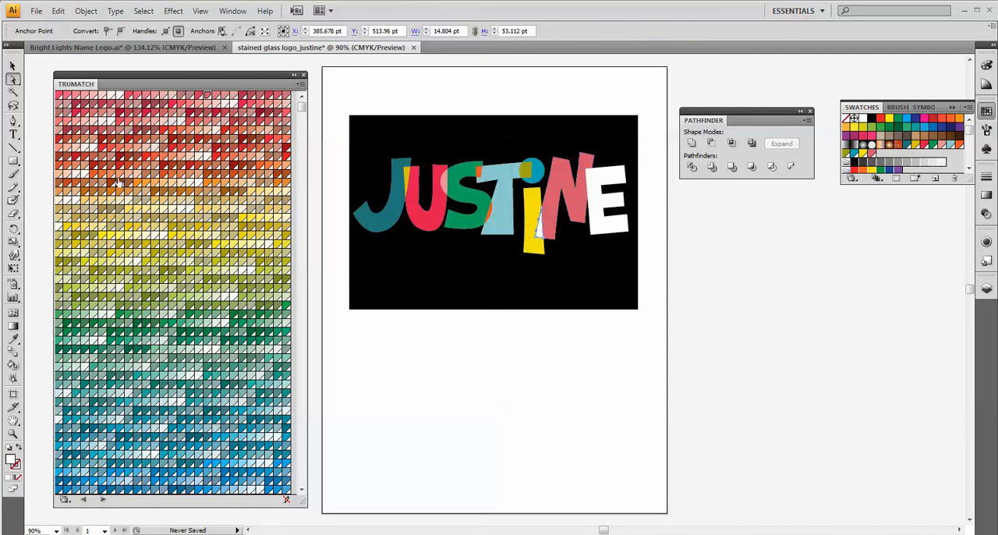
pyautogui.click(190, 236)
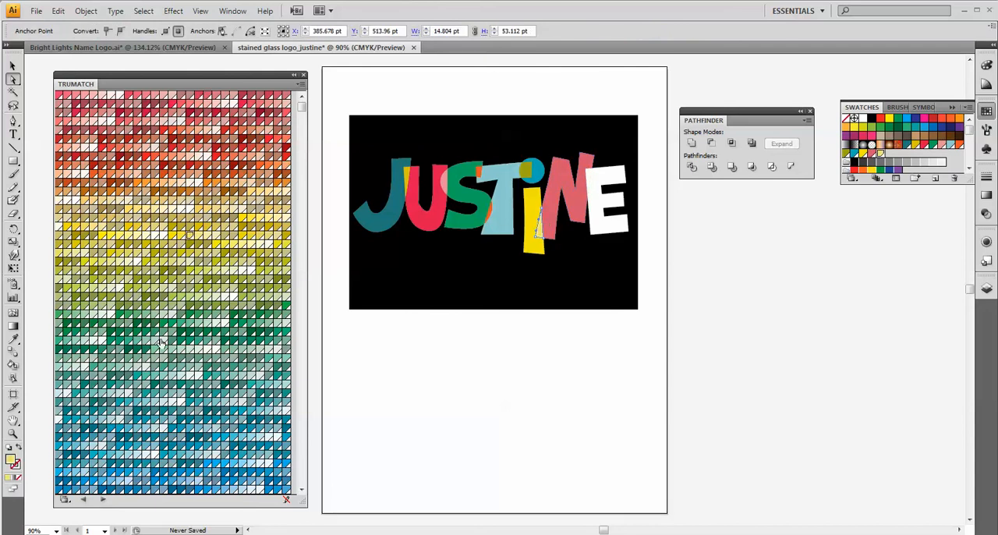
pyautogui.click(597, 204)
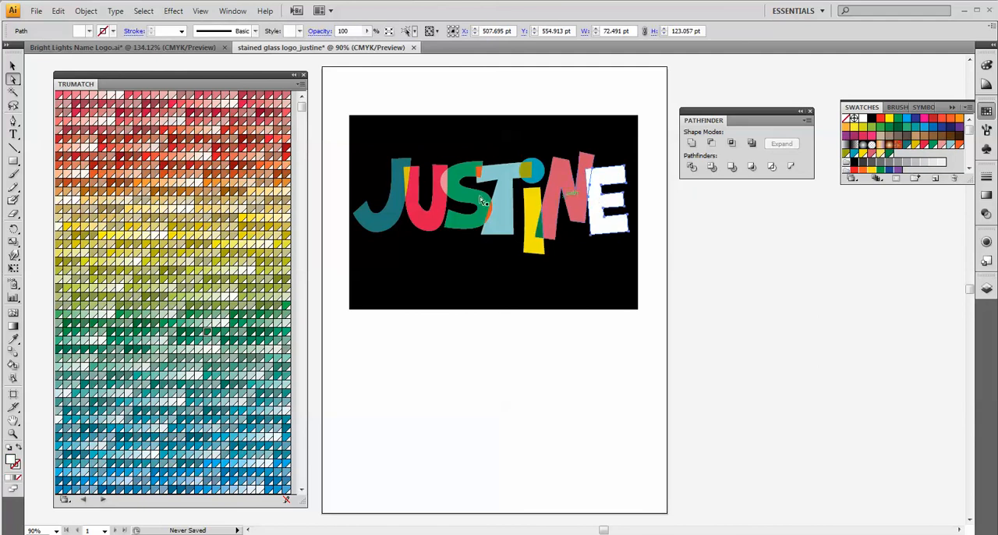
pyautogui.click(252, 366)
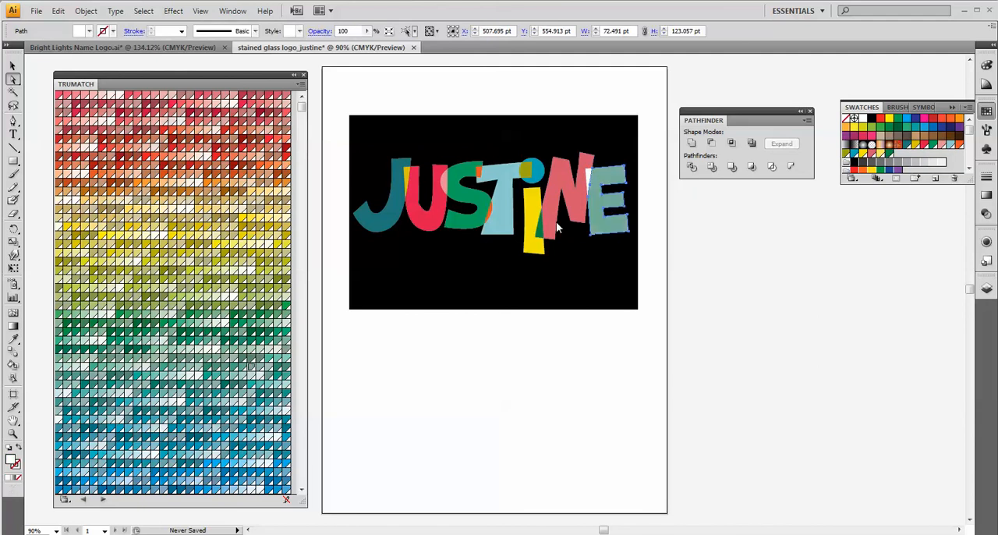
# Fill the N–E overlap with pale orange-yellow and deselect the artwork.
pyautogui.click(592, 179)
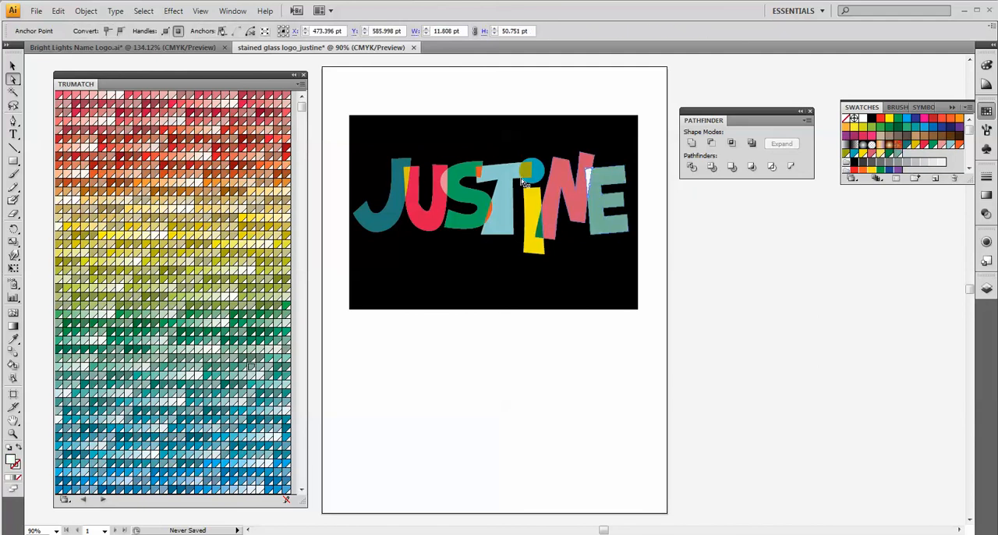
pyautogui.click(135, 97)
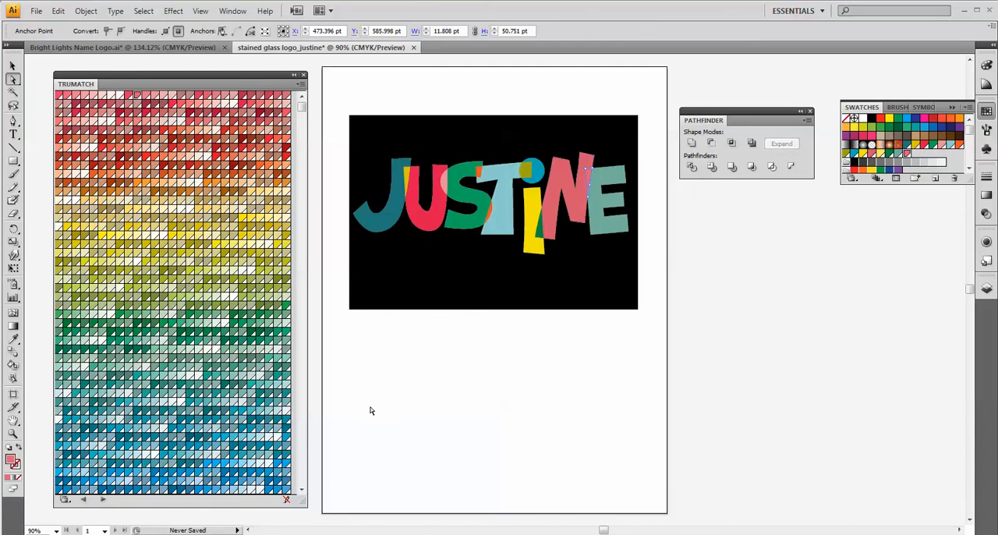
pyautogui.click(260, 192)
pyautogui.click(642, 330)
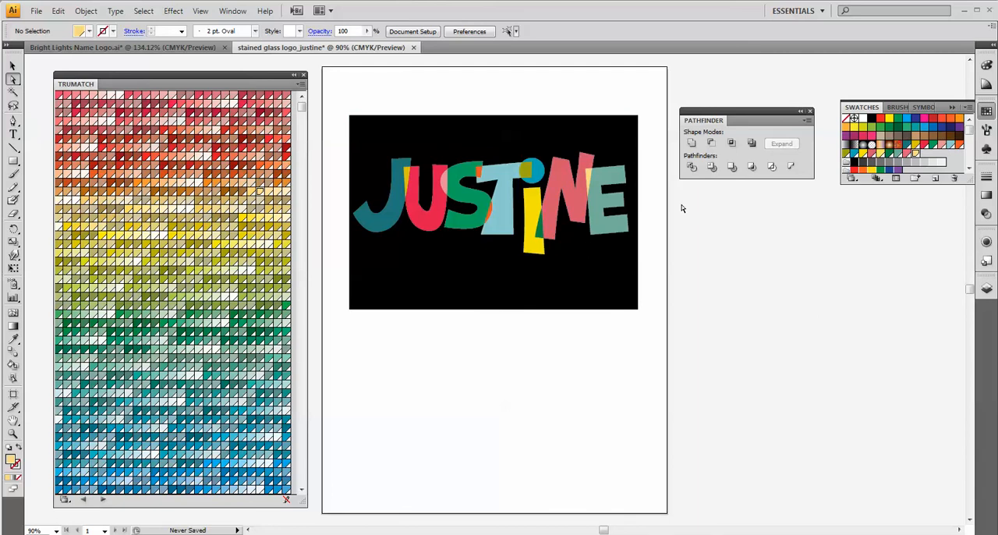
# Examine how the letters of the BRIGHT logo end at the base in the Bright Lights Name Logo document, and return to the stained glass logo.
pyautogui.click(200, 48)
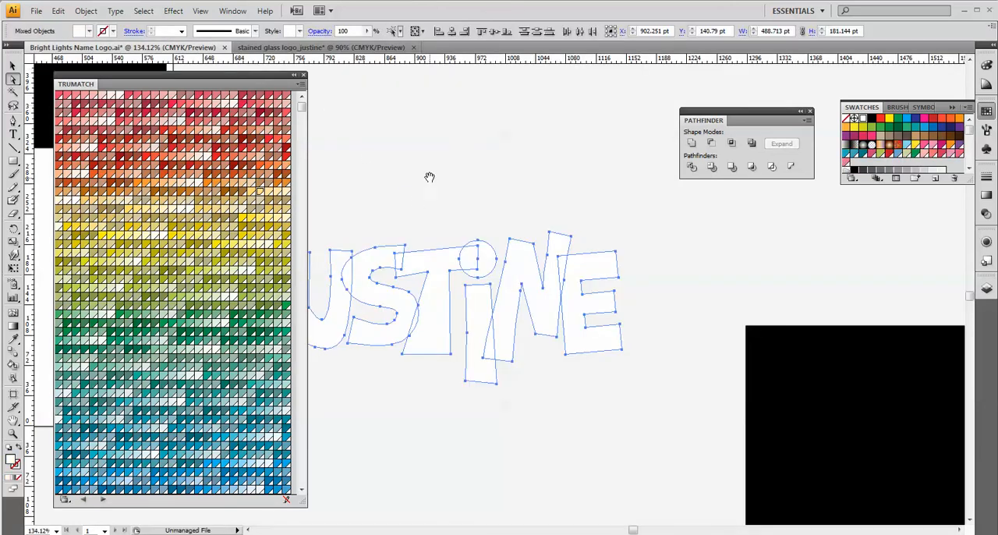
pyautogui.moveTo(429, 155); pyautogui.dragTo(526, 283)
pyautogui.click(600, 332)
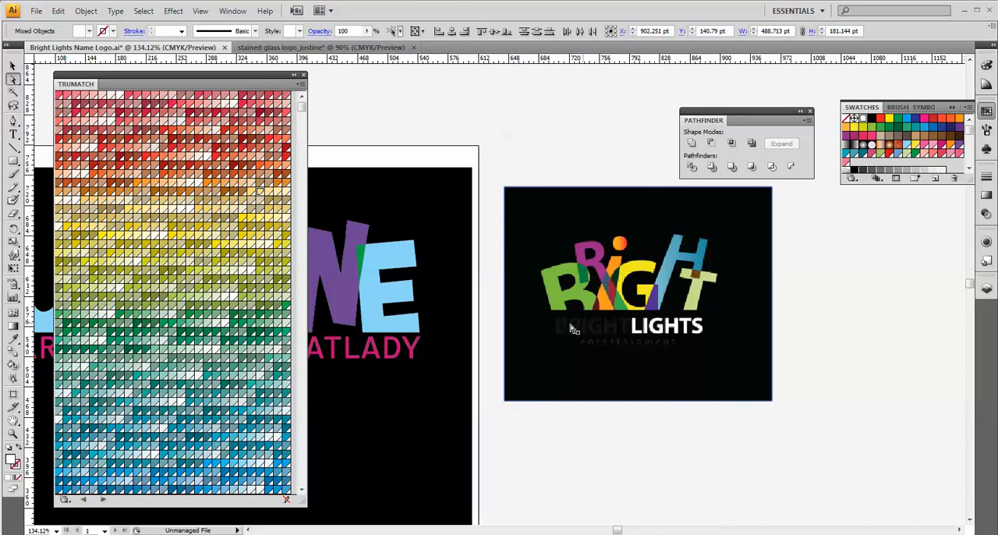
pyautogui.click(334, 49)
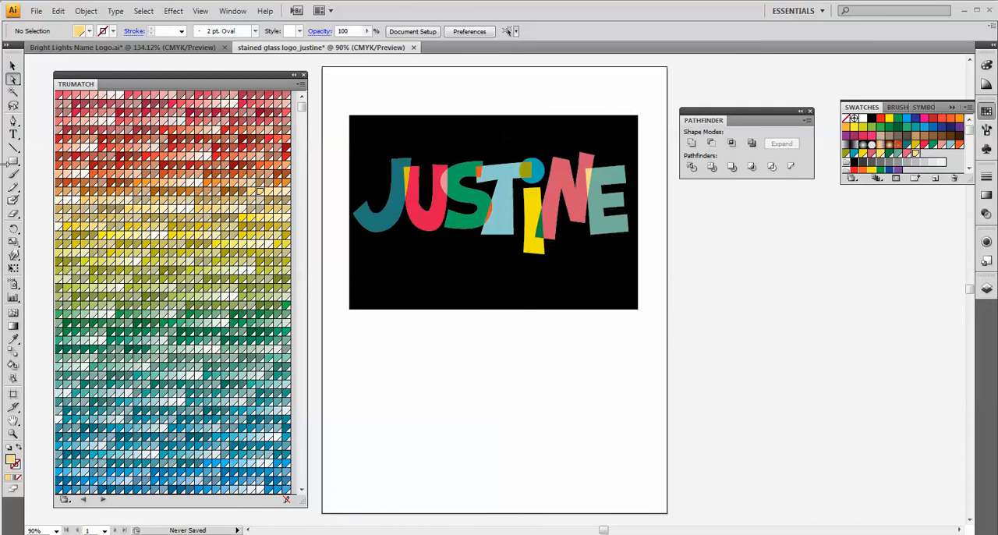
# Draw a rectangle about 499 by 87 pt over the letters' lower ends and nudge it up 6 pt.
pyautogui.click(13, 161)
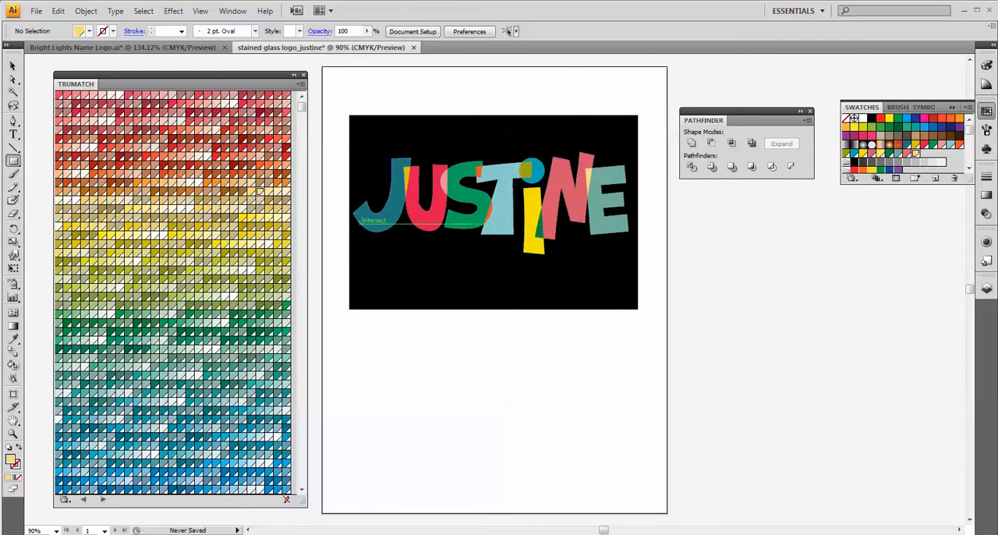
pyautogui.moveTo(353, 226); pyautogui.dragTo(635, 275)
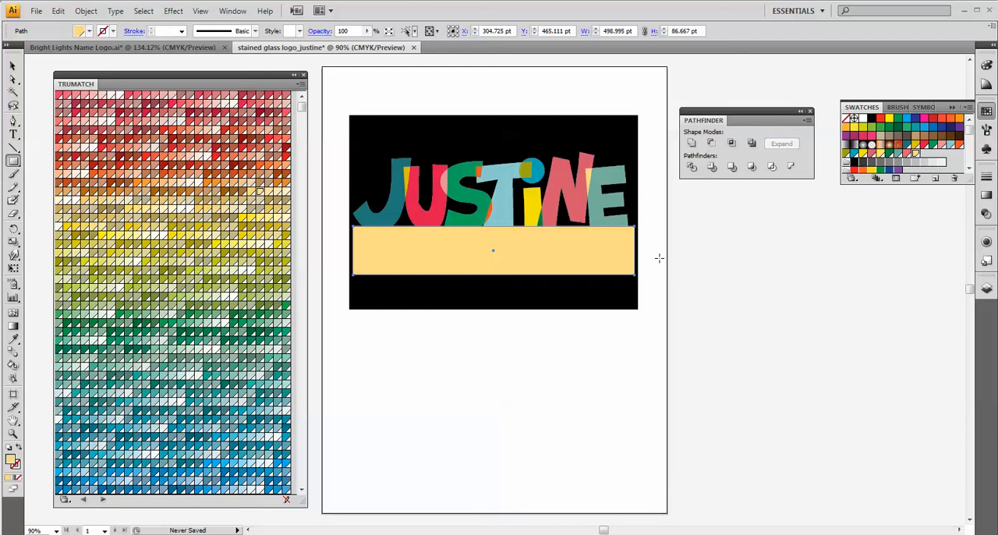
pyautogui.press('Up')
pyautogui.press('Up')
pyautogui.press('Up')
pyautogui.press('Up')
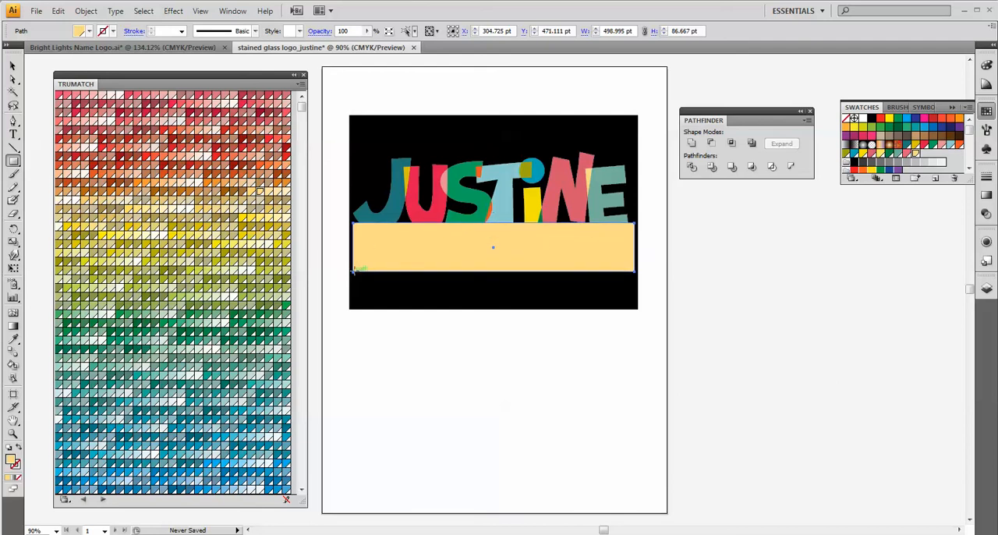
pyautogui.moveTo(352, 273); pyautogui.dragTo(341, 272)
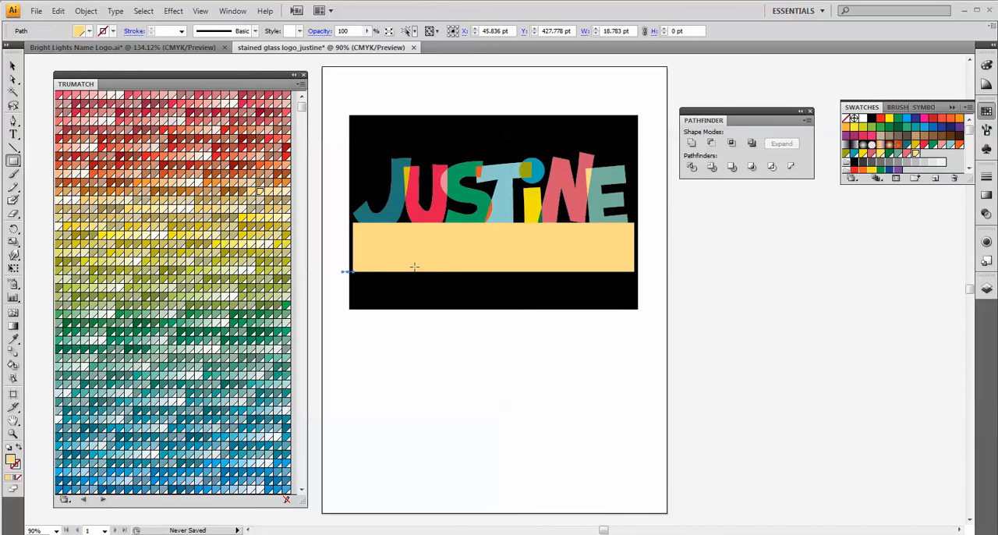
pyautogui.hotkey('ctrl', 'z')
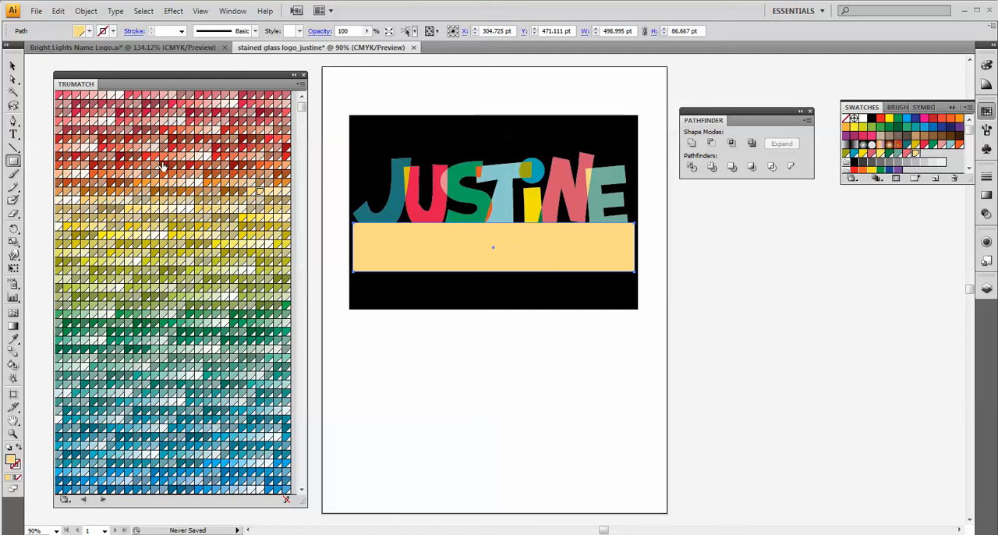
# Select all the letter pieces together with the rectangle and apply the Pathfinder Trim operation.
pyautogui.click(14, 80)
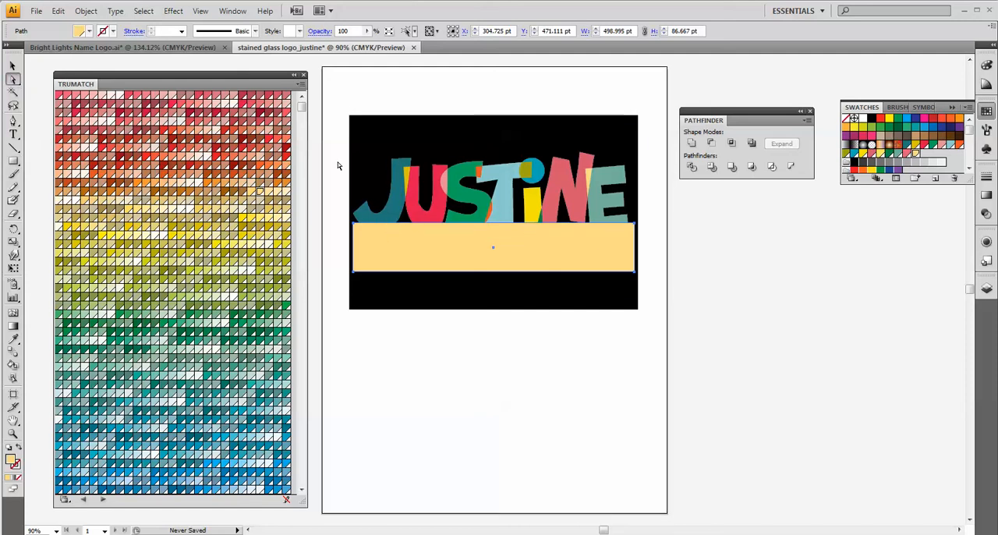
pyautogui.moveTo(341, 131); pyautogui.dragTo(663, 311)
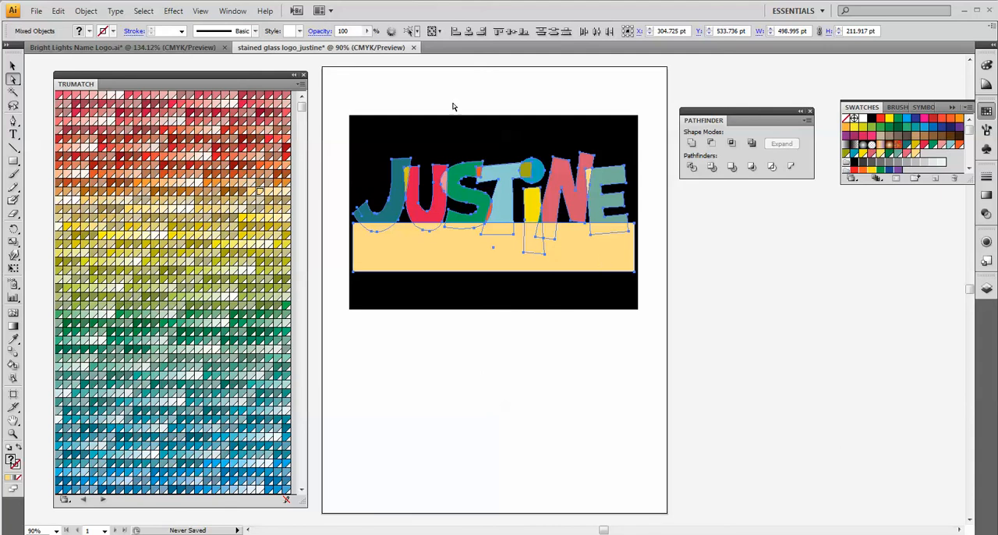
pyautogui.click(232, 11)
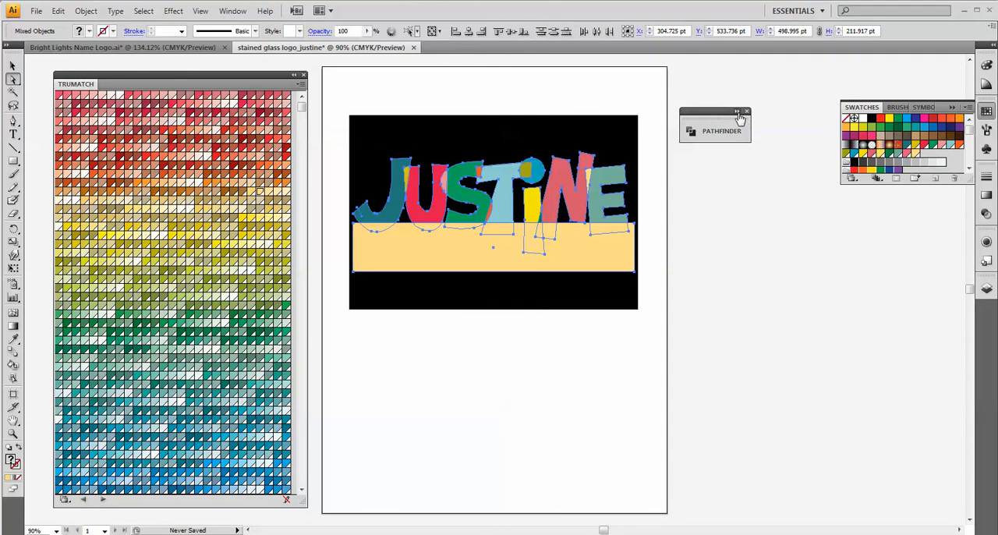
pyautogui.click(738, 112)
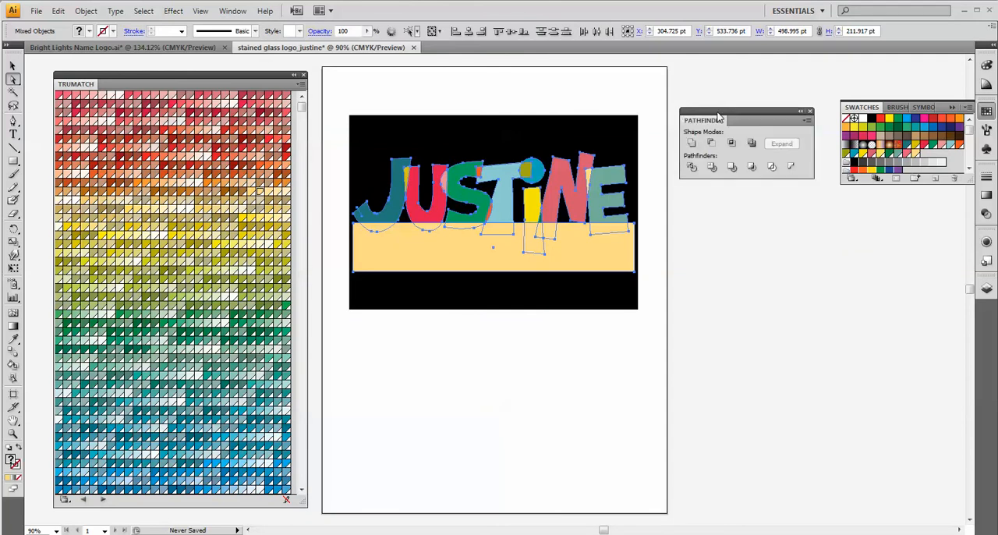
pyautogui.click(712, 168)
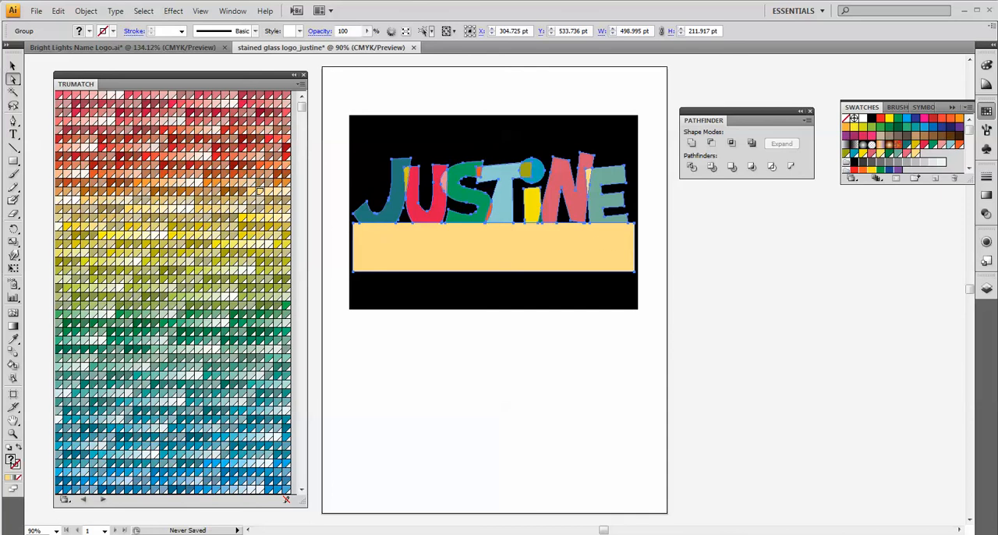
# Delete the pale yellow rectangle below the trimmed letters.
pyautogui.click(424, 332)
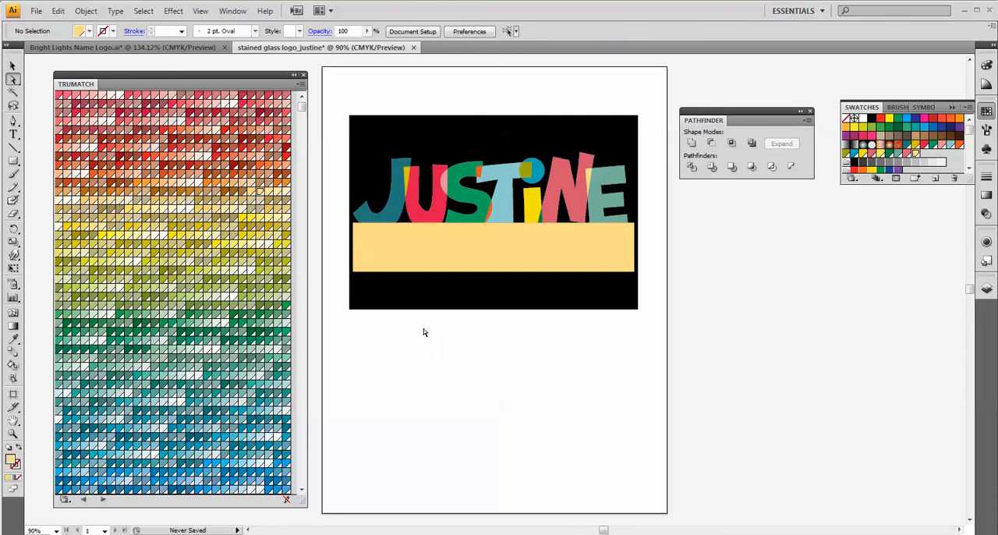
pyautogui.click(410, 267)
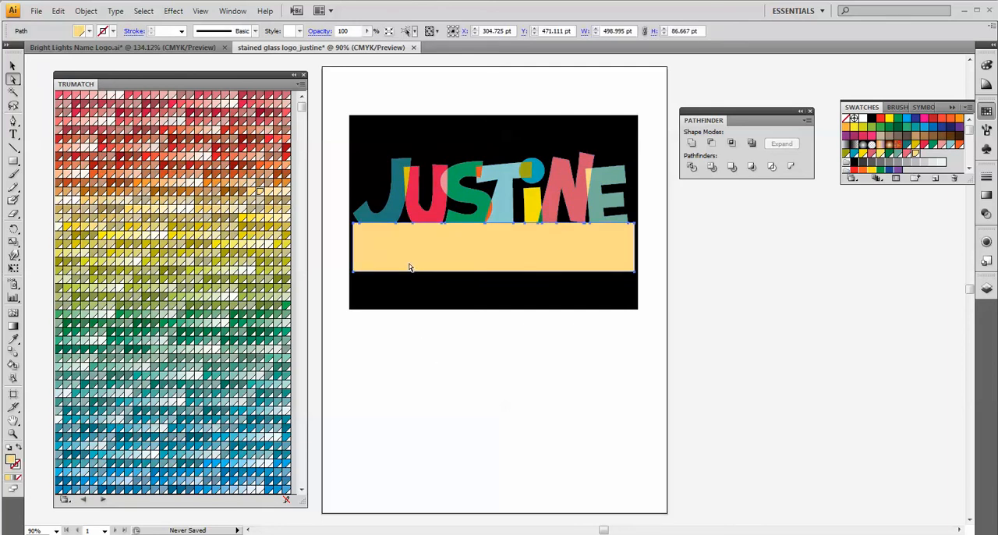
pyautogui.press('Delete')
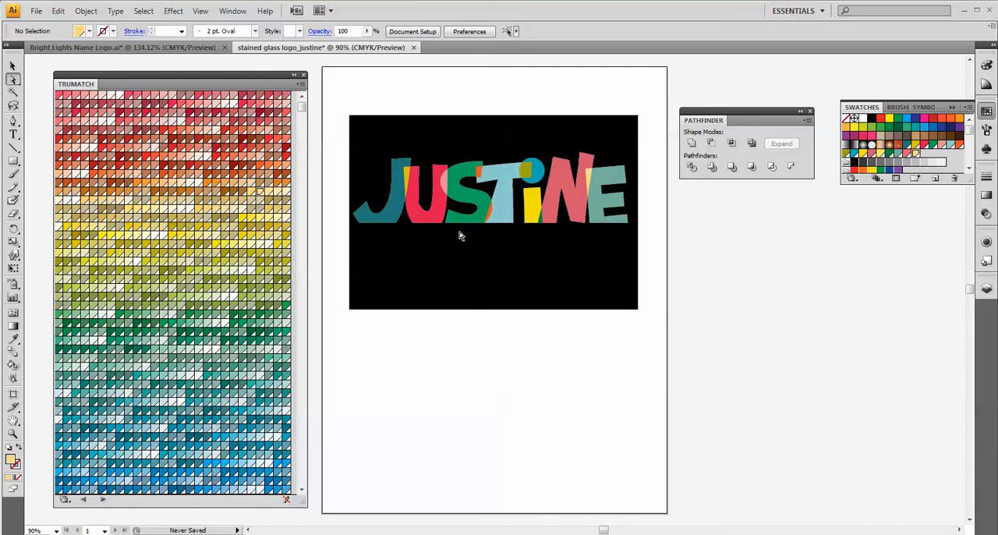
# Copy the ARTISTEDUCATORCATLADY tagline below the name in the Bright Lights Name Logo document.
pyautogui.click(109, 48)
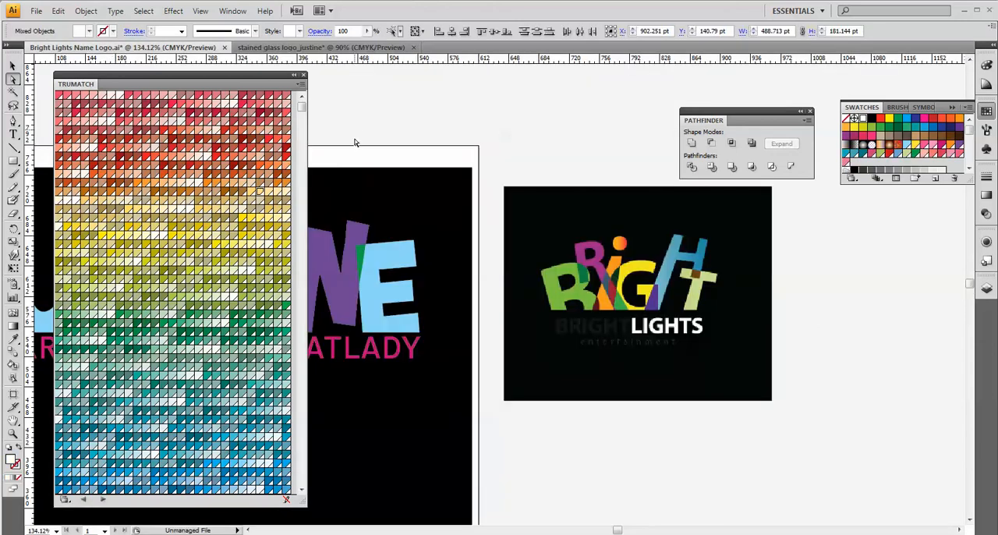
pyautogui.moveTo(357, 156); pyautogui.dragTo(633, 117)
pyautogui.moveTo(479, 140); pyautogui.dragTo(554, 155)
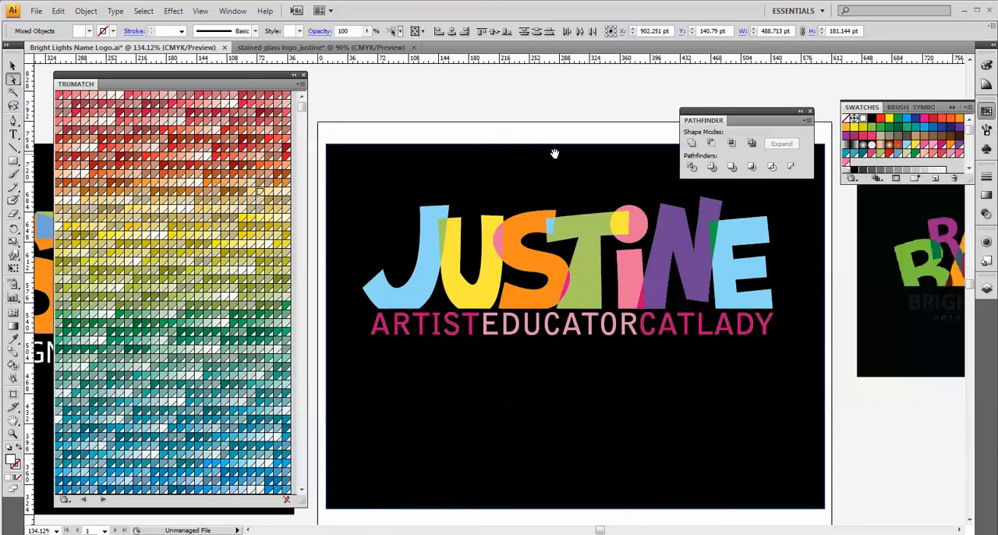
pyautogui.click(12, 65)
pyautogui.click(427, 330)
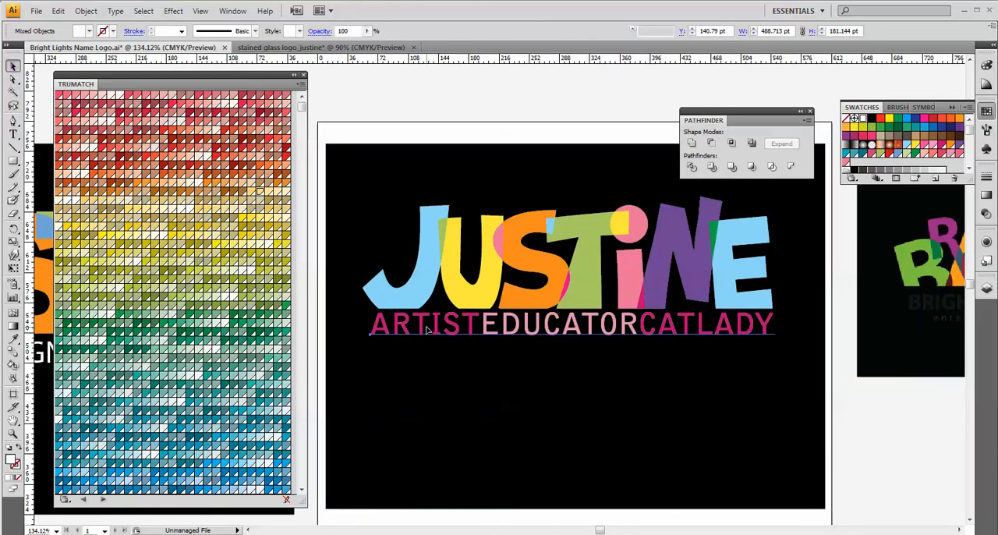
pyautogui.doubleClick(427, 330)
pyautogui.press('Escape')
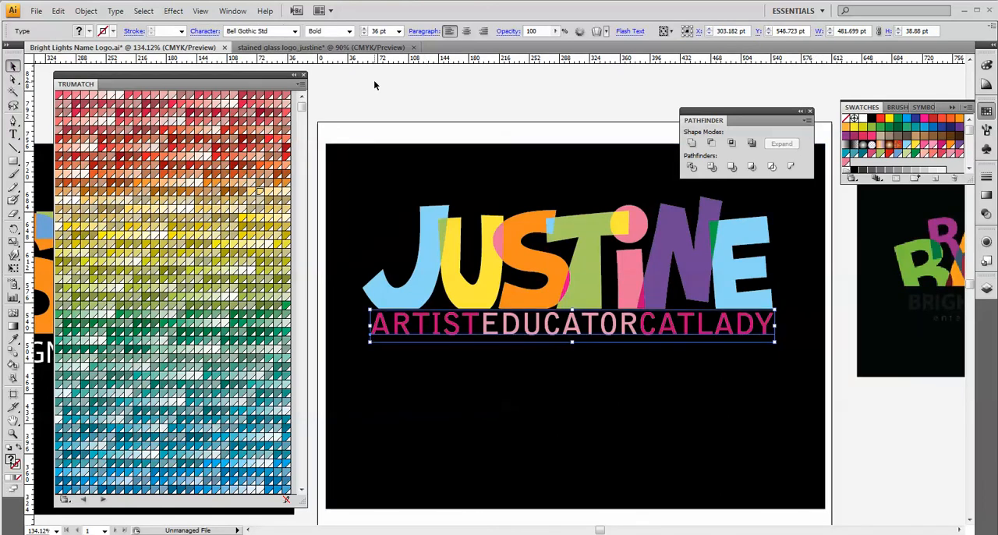
# Paste the tagline into the stained glass logo document and place it directly beneath the letters' straight baseline.
pyautogui.click(341, 48)
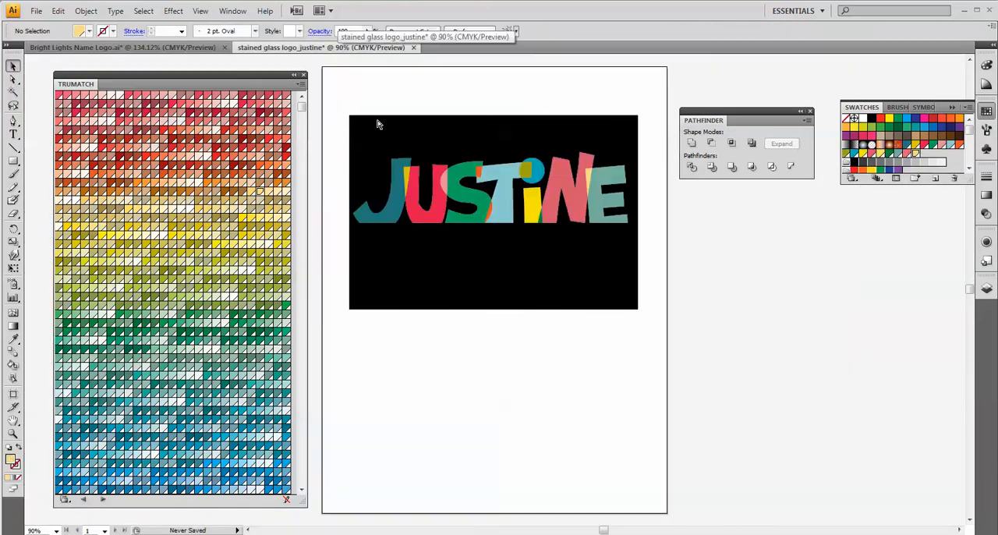
pyautogui.hotkey('ctrl', 'v')
pyautogui.moveTo(471, 288); pyautogui.dragTo(472, 234)
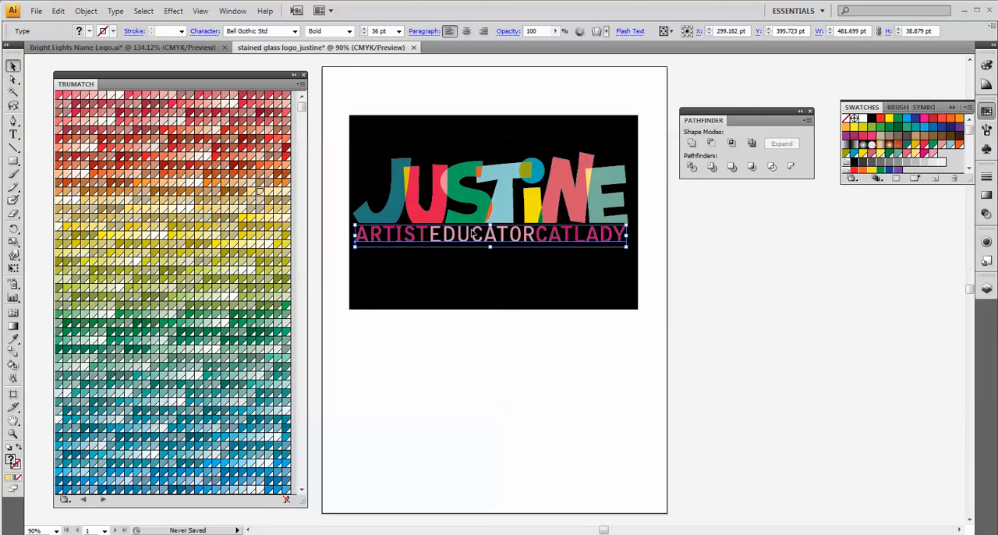
pyautogui.click(567, 290)
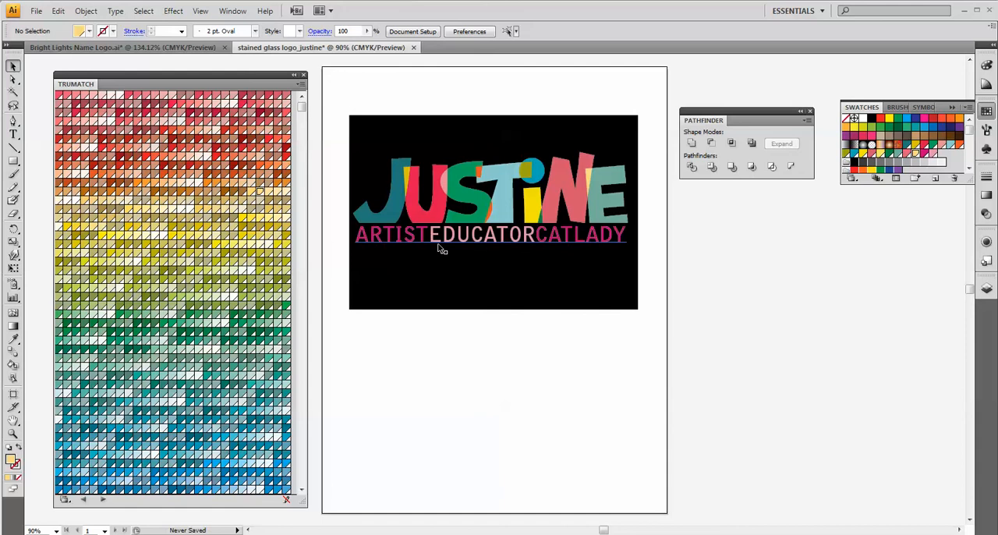
# Try widening the tagline to about 497 pt by stretching both ends outward, undo both changes and deselect it.
pyautogui.click(487, 240)
pyautogui.click(489, 240)
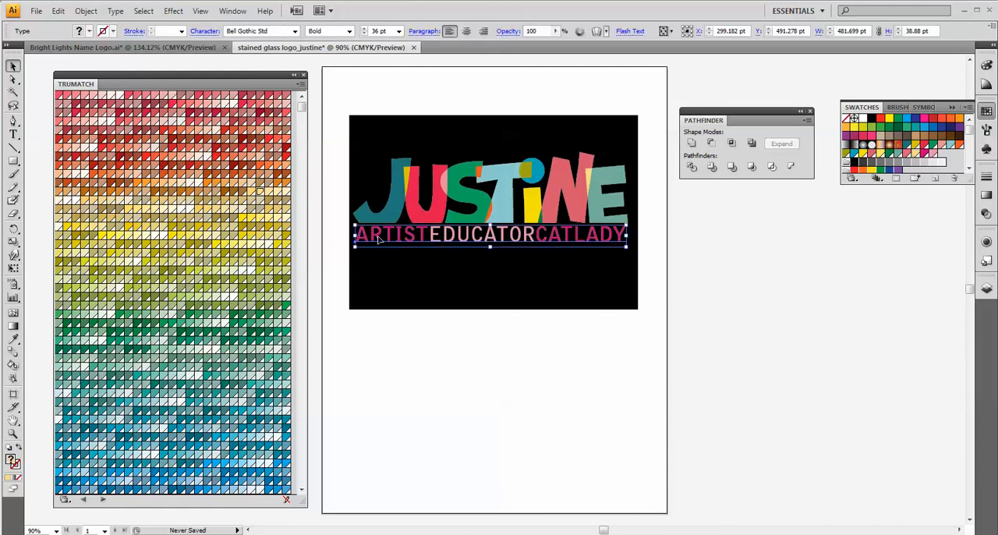
pyautogui.moveTo(354, 236); pyautogui.dragTo(349, 236)
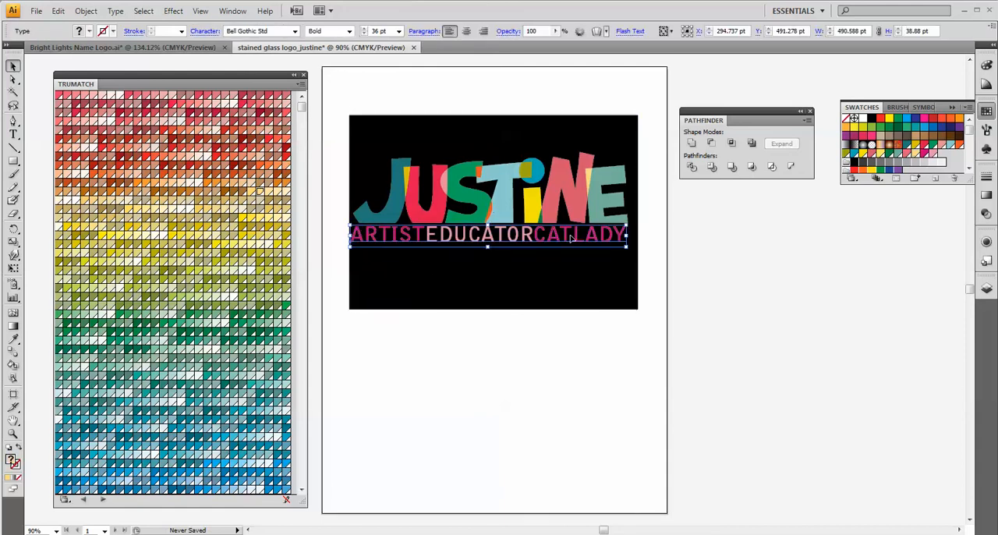
pyautogui.moveTo(625, 236); pyautogui.dragTo(631, 236)
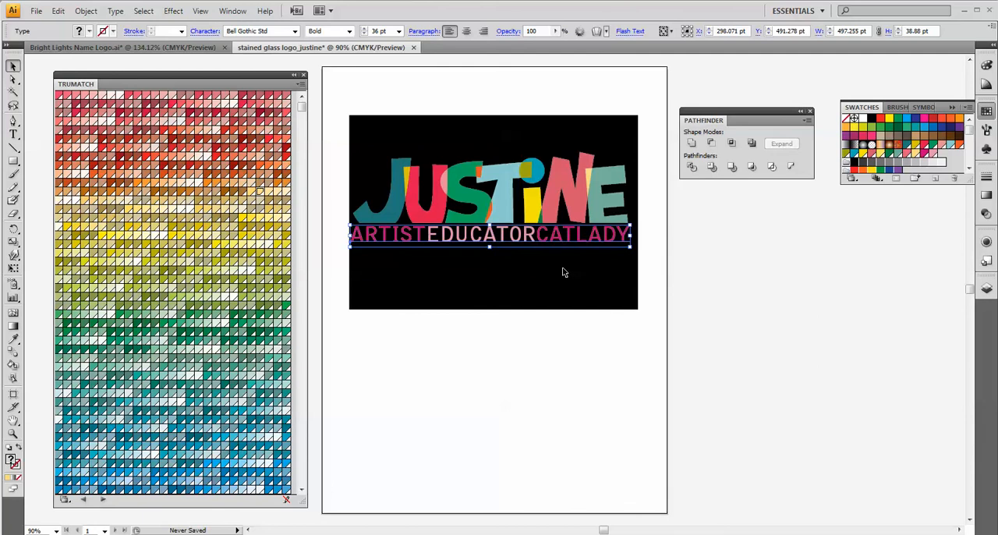
pyautogui.hotkey('ctrl', 'z')
pyautogui.hotkey('ctrl', 'z')
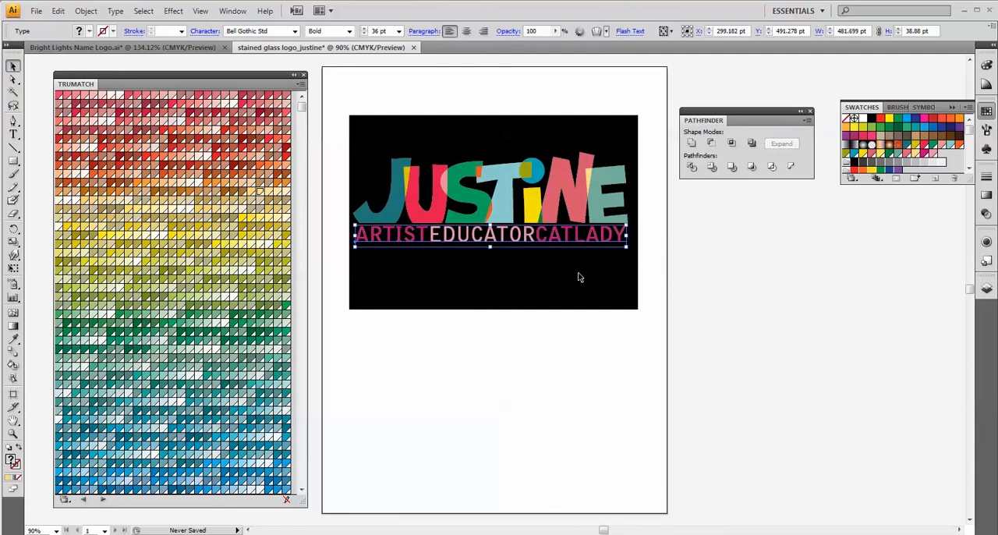
pyautogui.hotkey('ctrl', 'shift', 'a')
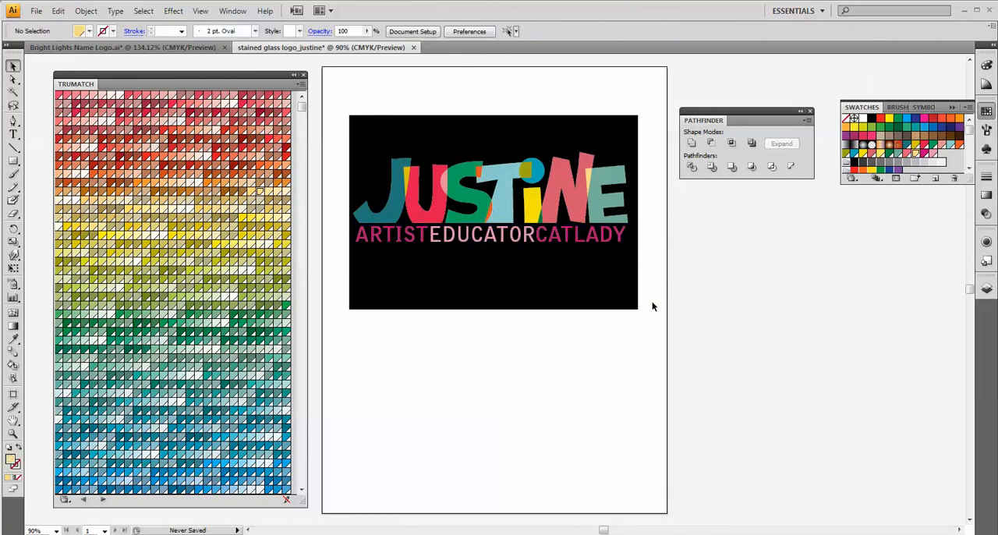